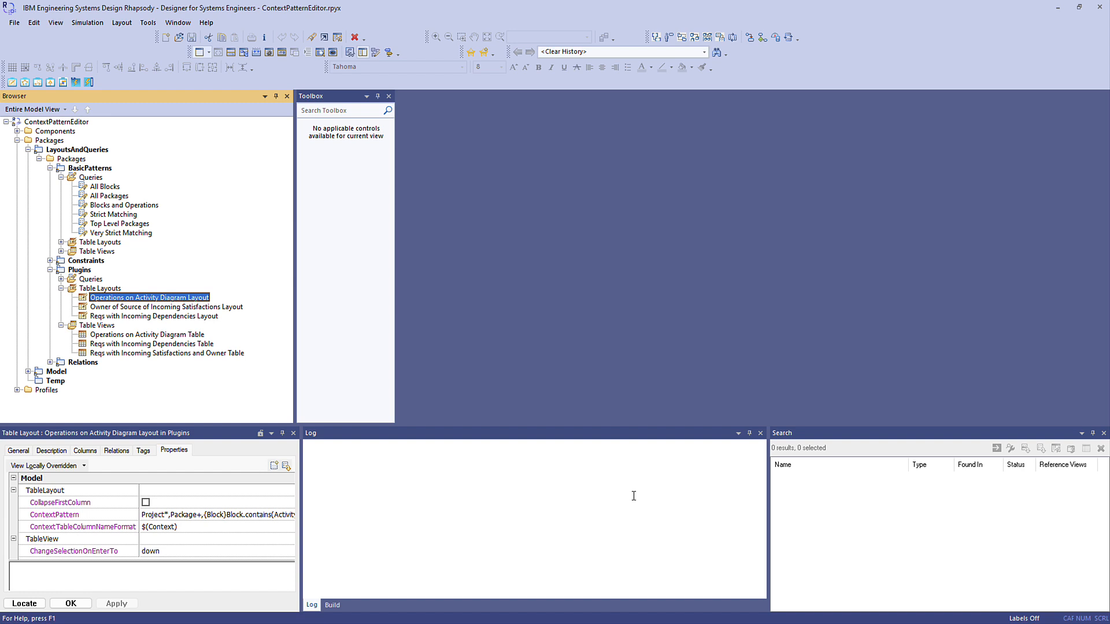
- Read the Power Pack help pages on the Context Pattern Editor helper and on context patterns, and close the help
{"action": "left_click", "coordinate": [75, 79]}
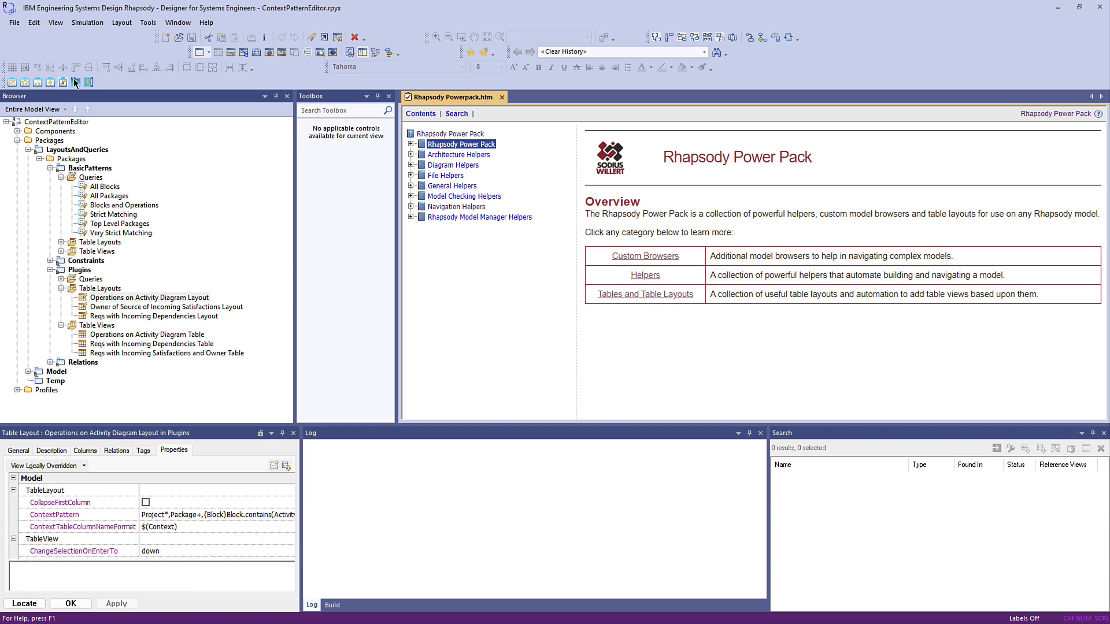
{"action": "left_click", "coordinate": [645, 275]}
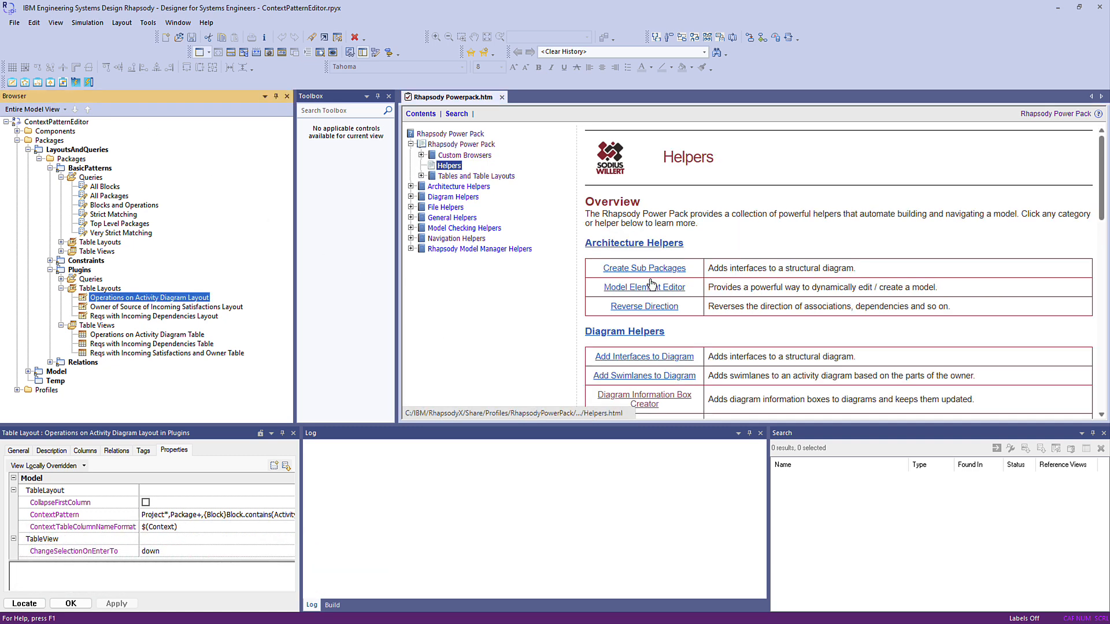
{"action": "scroll", "coordinate": [853, 325], "scroll_direction": "down", "scroll_amount": 4}
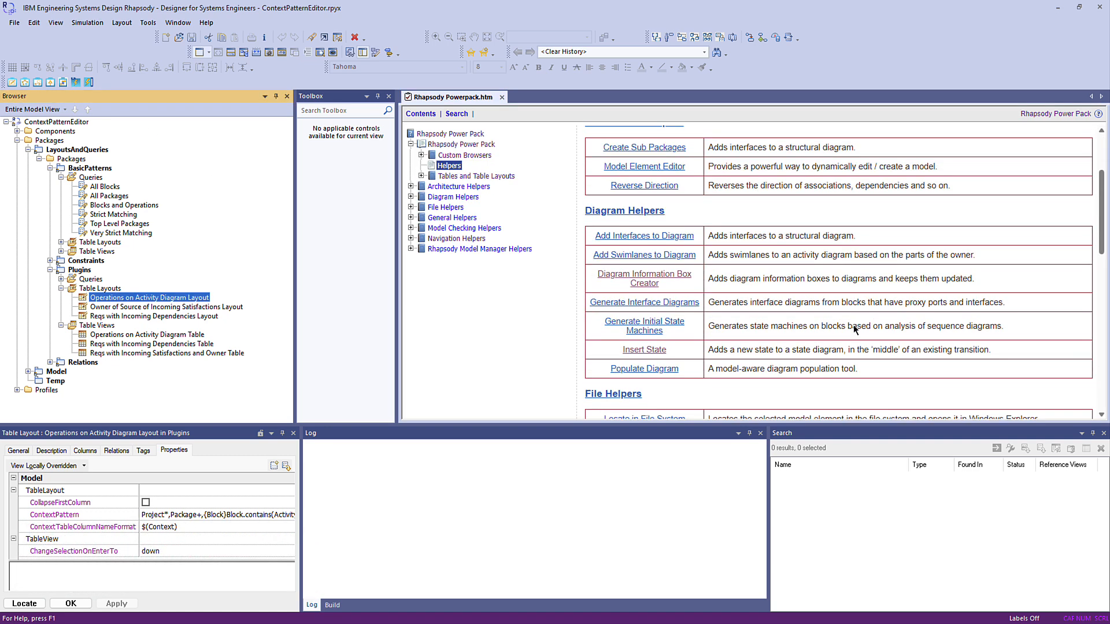
{"action": "scroll", "coordinate": [855, 328], "scroll_direction": "down", "scroll_amount": 4}
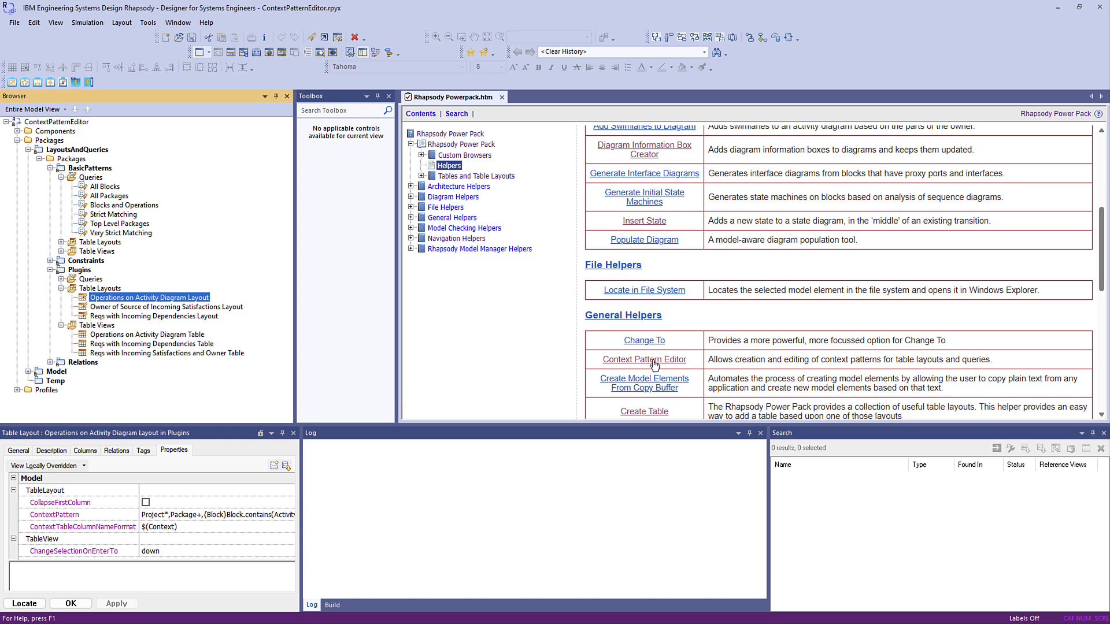
{"action": "left_click", "coordinate": [654, 361]}
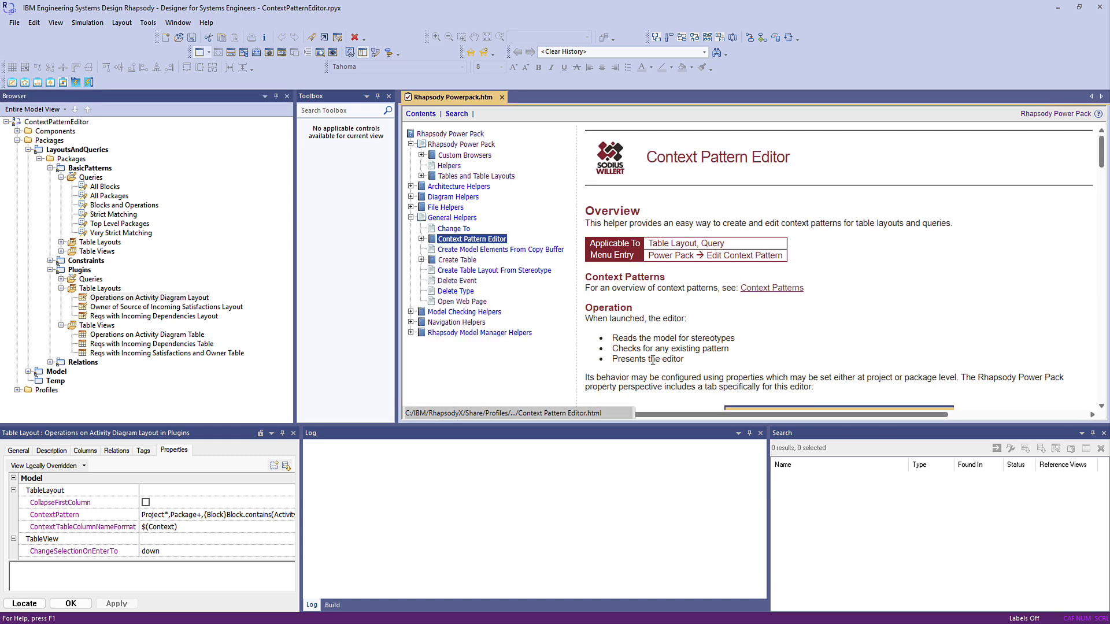
{"action": "left_click", "coordinate": [781, 289]}
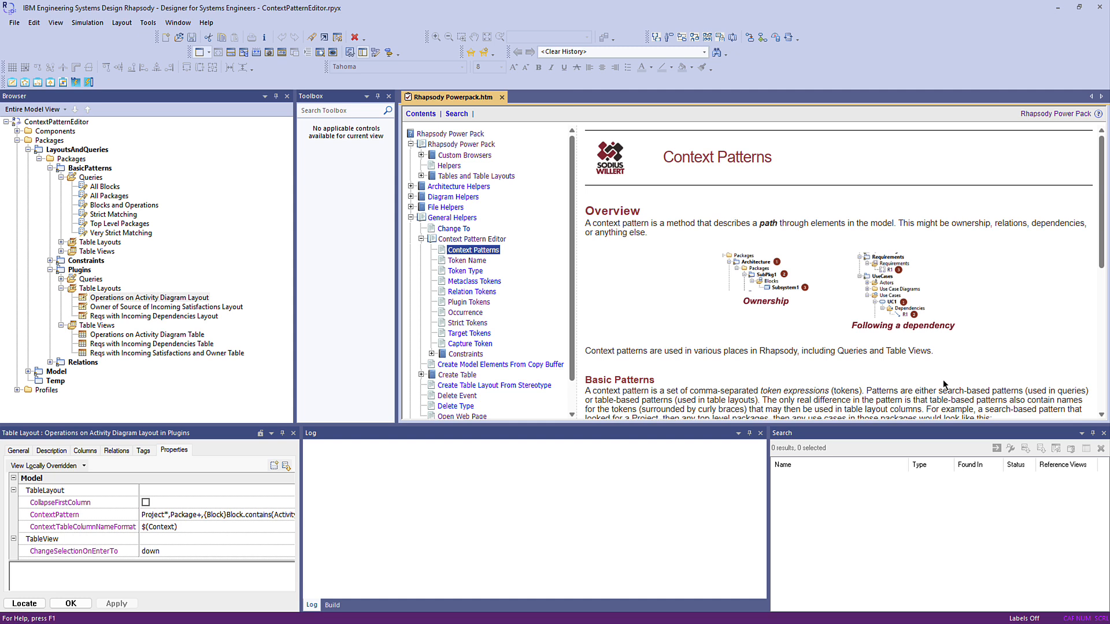
{"action": "left_click", "coordinate": [502, 98]}
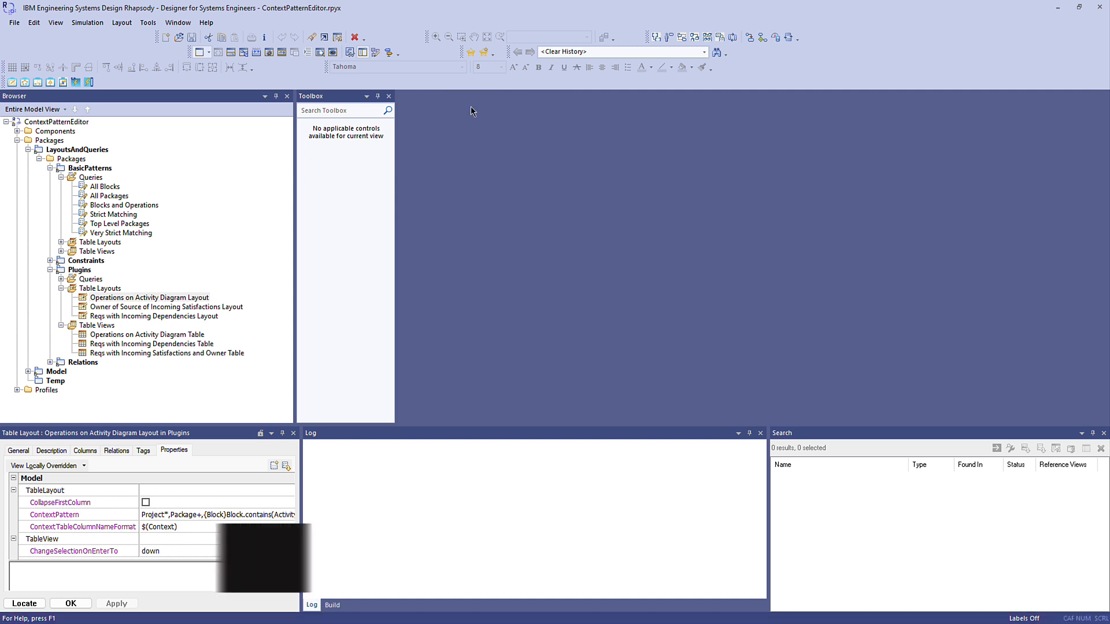
- Add a new table layout to the Temp package
{"action": "left_click", "coordinate": [27, 150]}
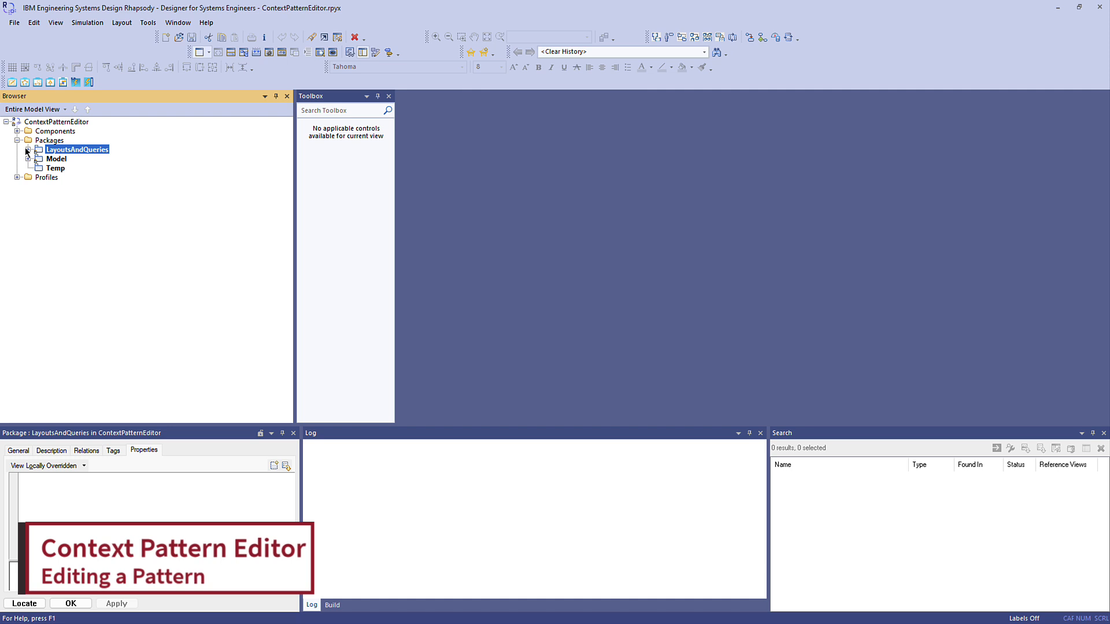
{"action": "right_click", "coordinate": [55, 168]}
{"action": "mouse_move", "coordinate": [85, 197]}
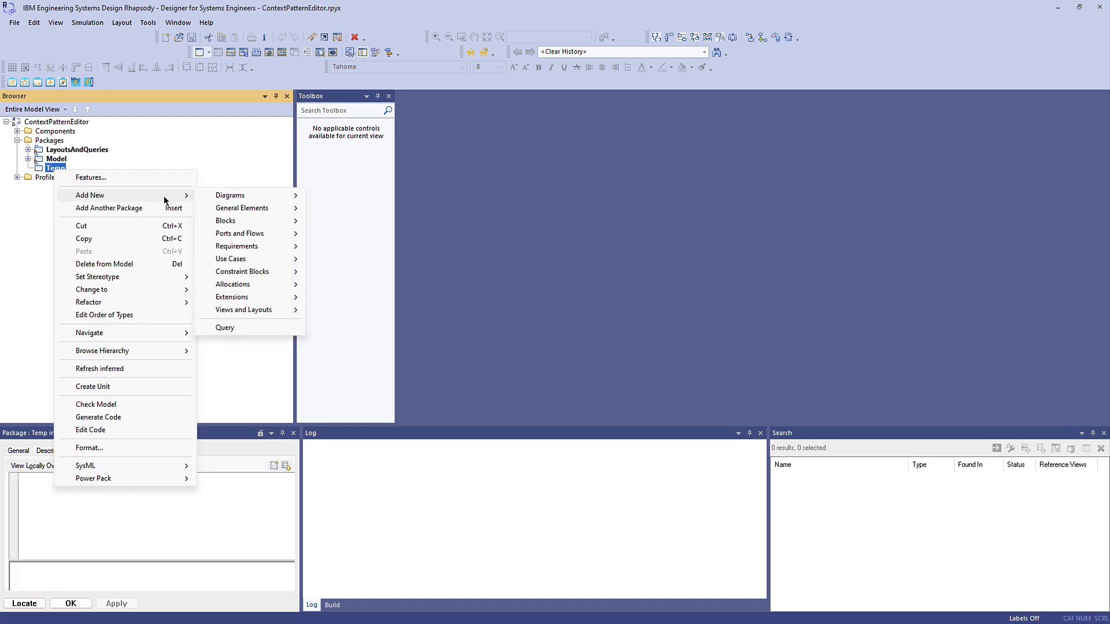
{"action": "mouse_move", "coordinate": [283, 311]}
{"action": "left_click", "coordinate": [337, 312]}
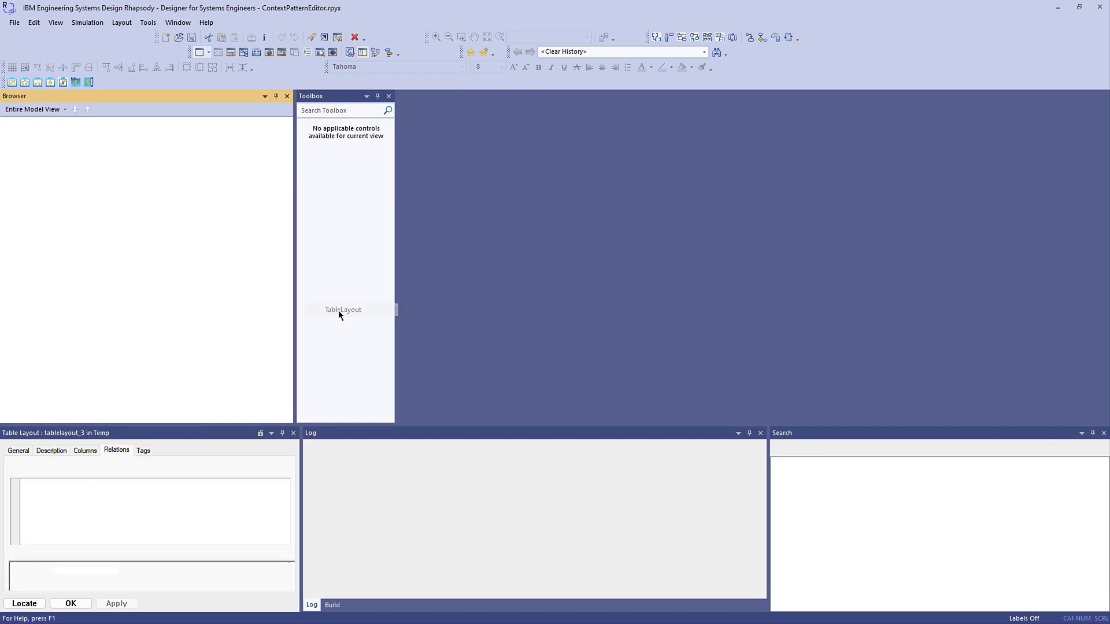
- Open the new table layout's context pattern for editing and add a row below the Package token
{"action": "right_click", "coordinate": [104, 186]}
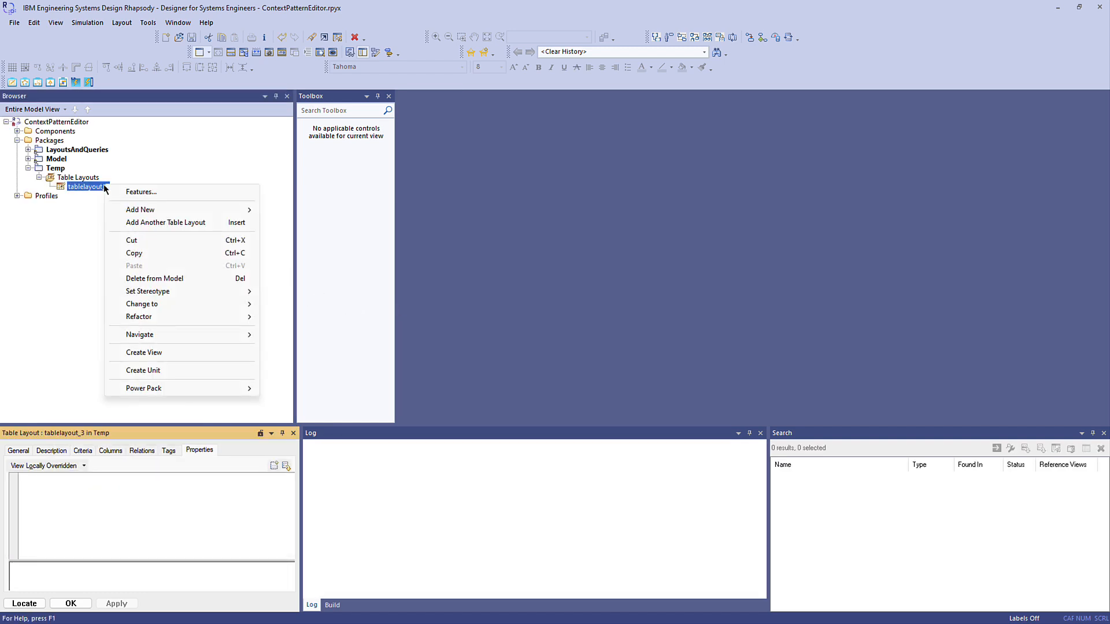
{"action": "mouse_move", "coordinate": [181, 388]}
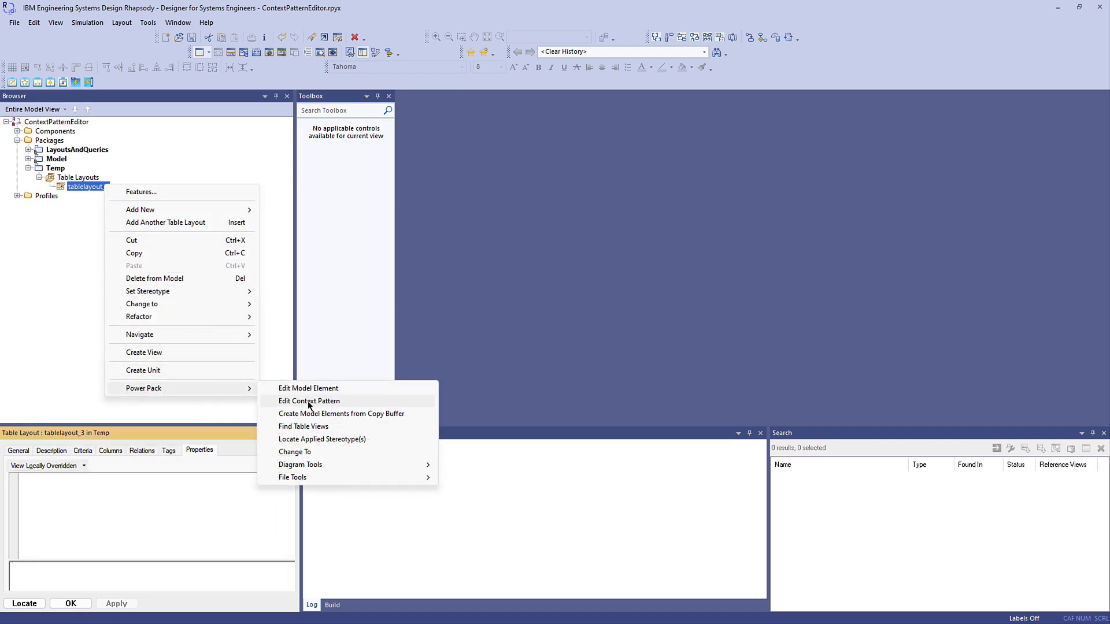
{"action": "left_click", "coordinate": [278, 401]}
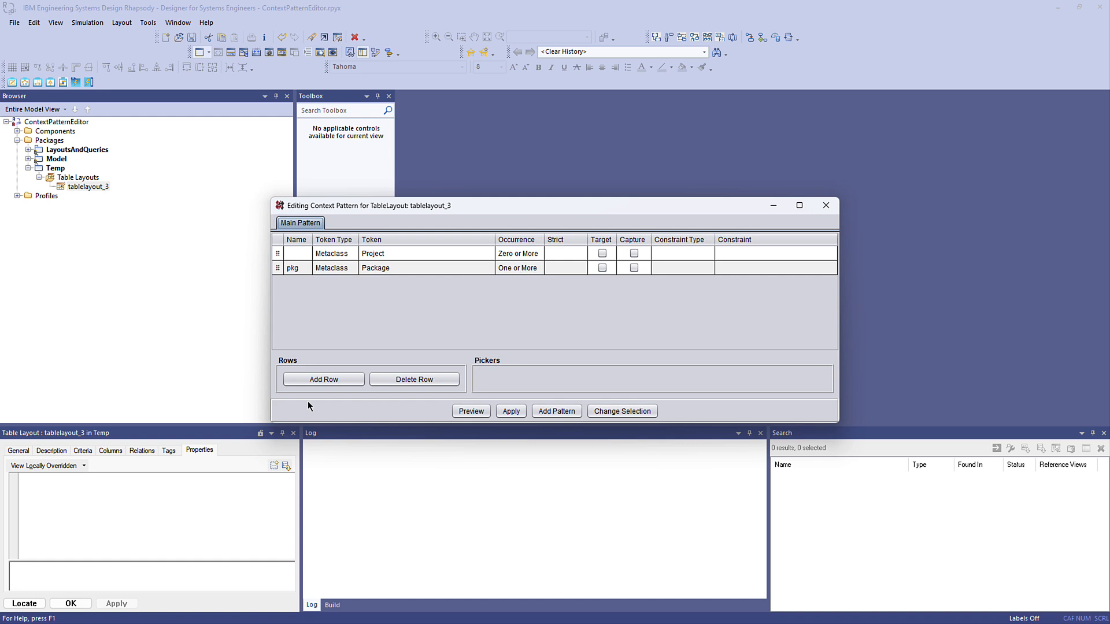
{"action": "left_click", "coordinate": [340, 382]}
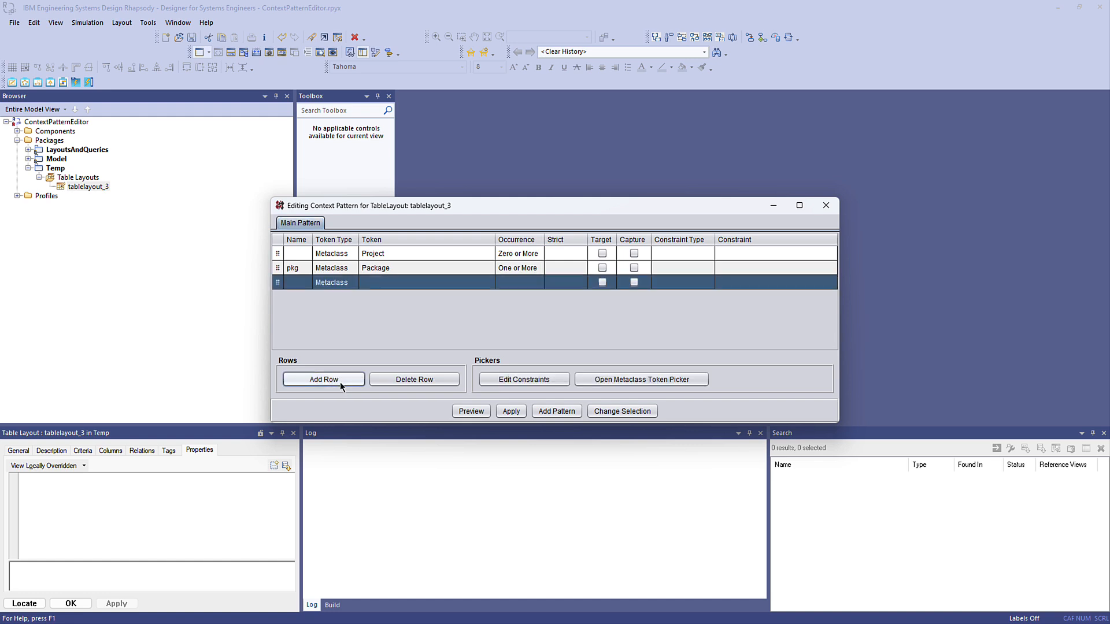
- Examine the tokens offered for the Relation and Plugin token types, and return the added row's token type to Metaclass
{"action": "left_click", "coordinate": [353, 283]}
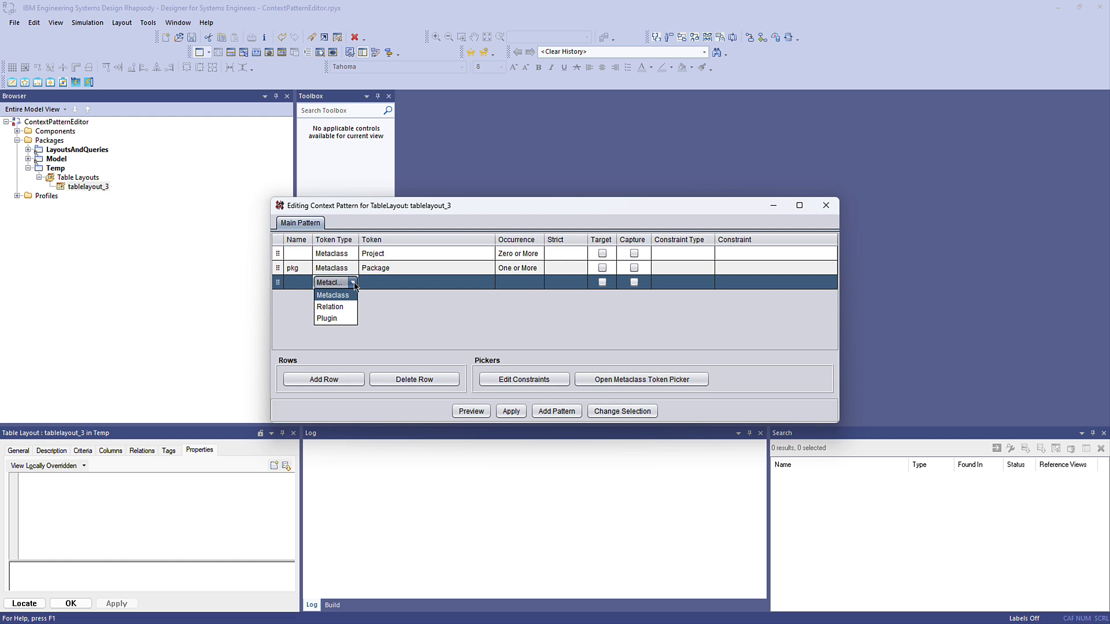
{"action": "left_click", "coordinate": [330, 306]}
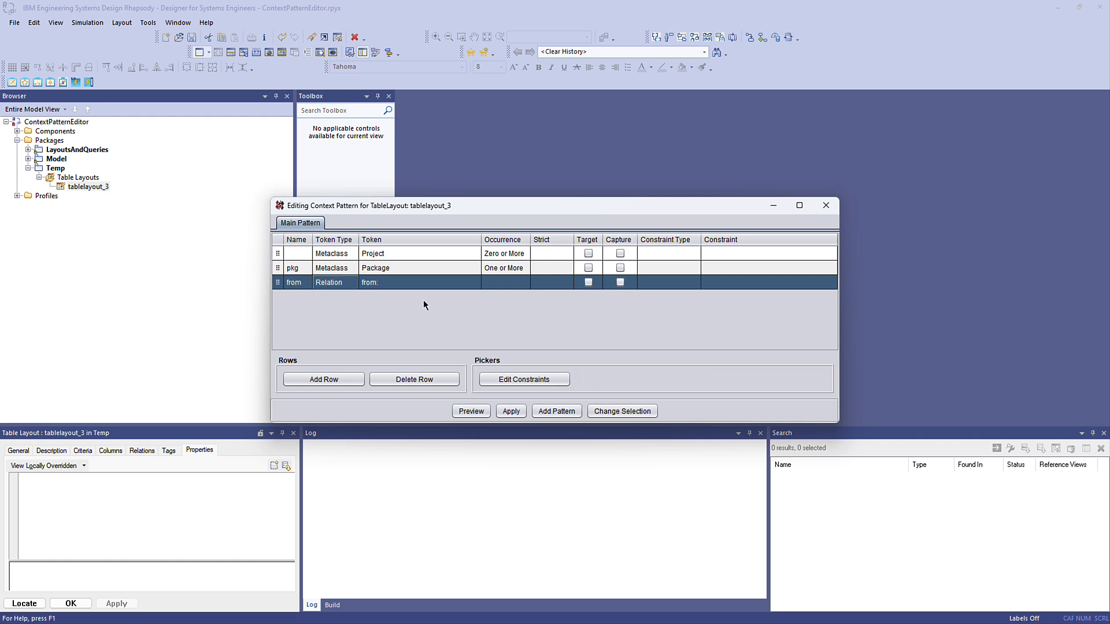
{"action": "left_click", "coordinate": [435, 282]}
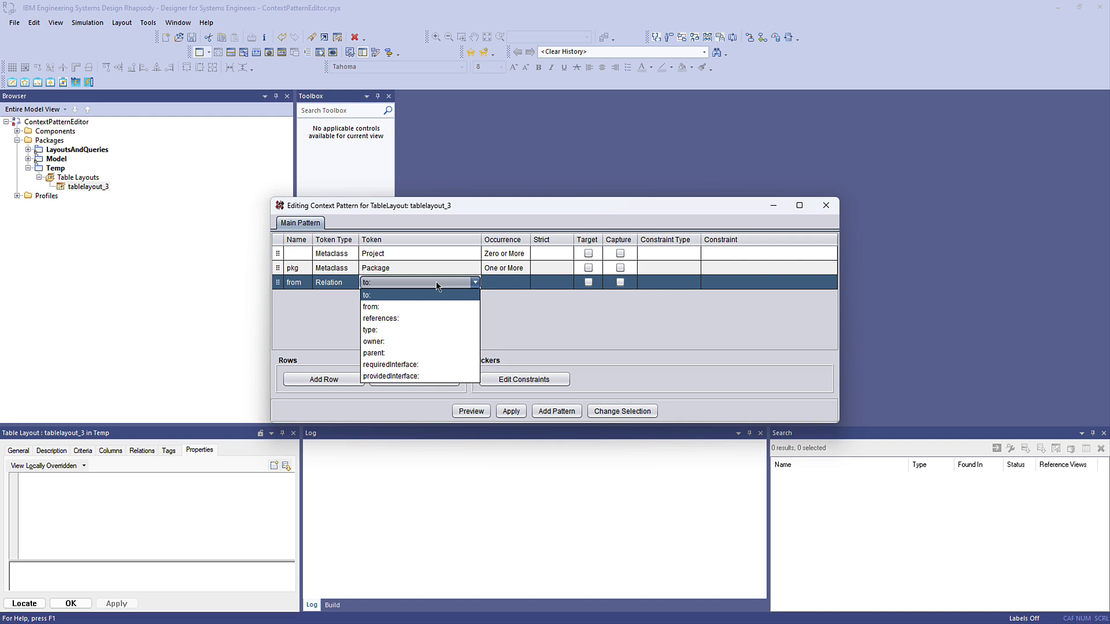
{"action": "left_click", "coordinate": [341, 282]}
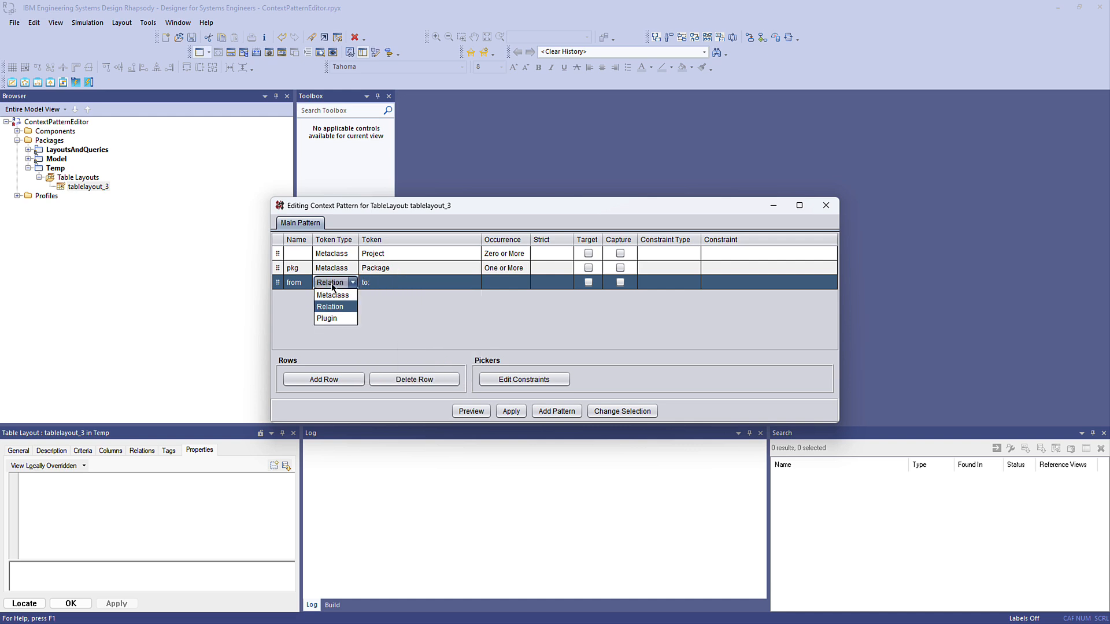
{"action": "left_click", "coordinate": [328, 318]}
{"action": "left_click", "coordinate": [412, 283]}
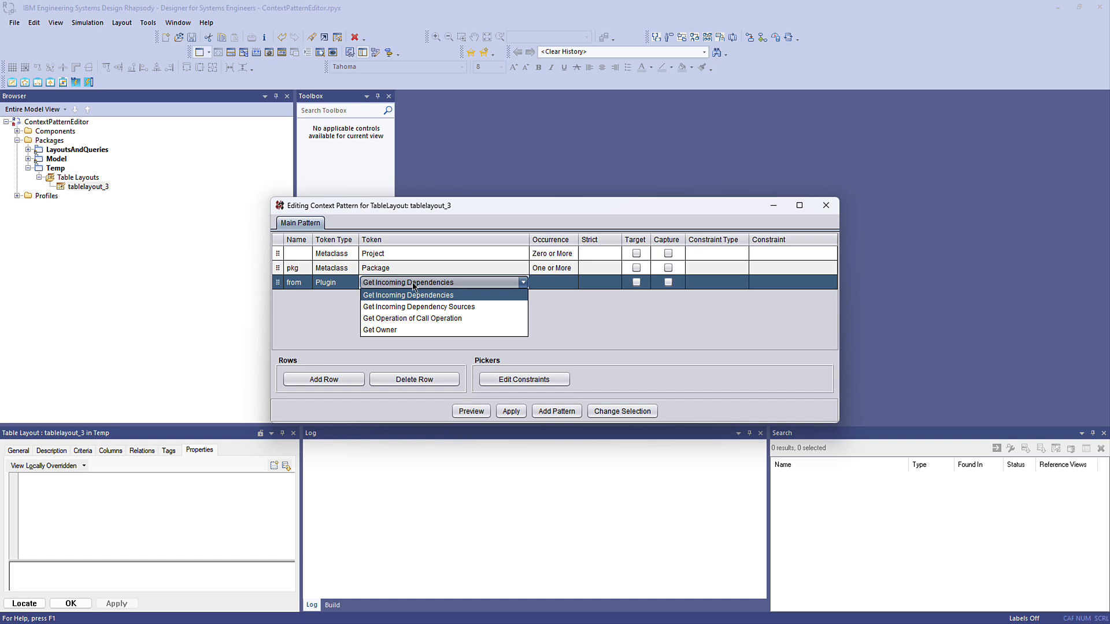
{"action": "left_click", "coordinate": [335, 282]}
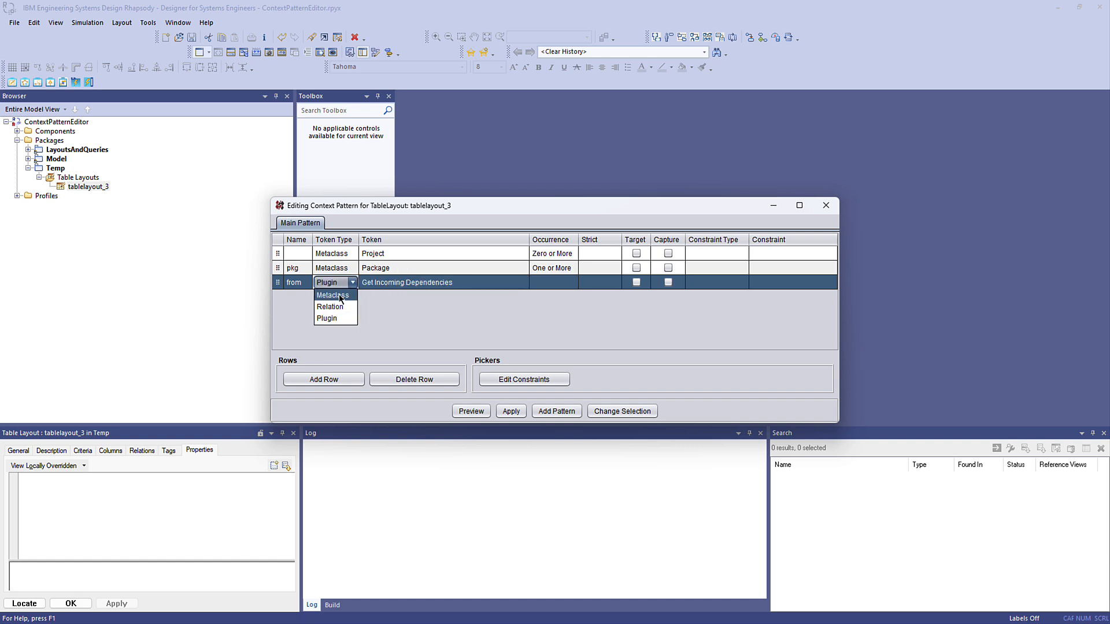
{"action": "left_click", "coordinate": [340, 295]}
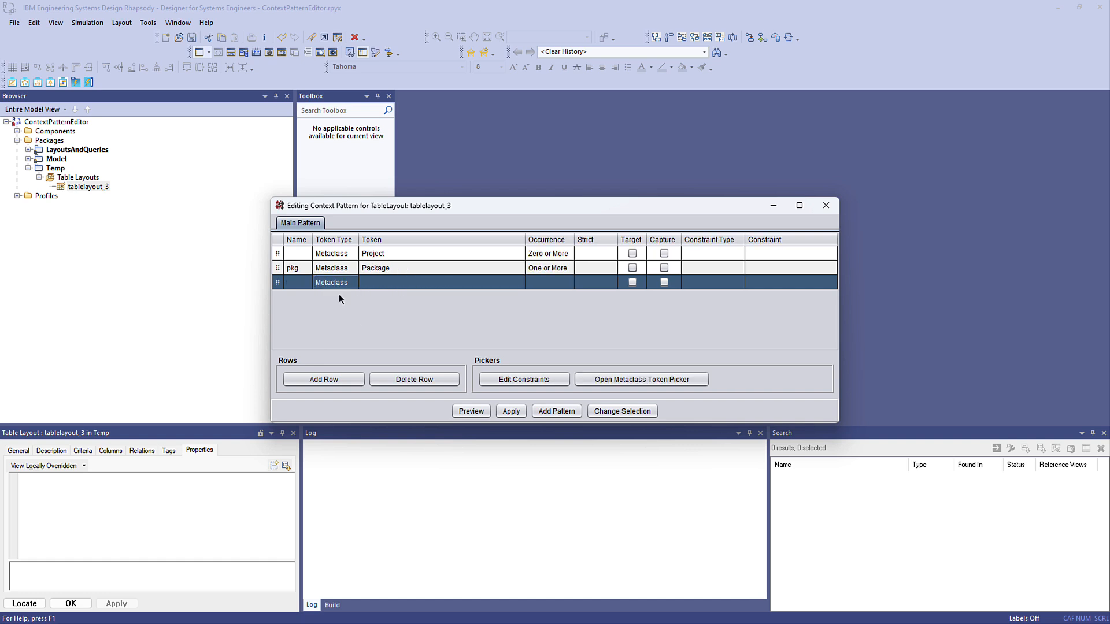
- Set the added row's token to Block and name the row blk
{"action": "left_click", "coordinate": [389, 284]}
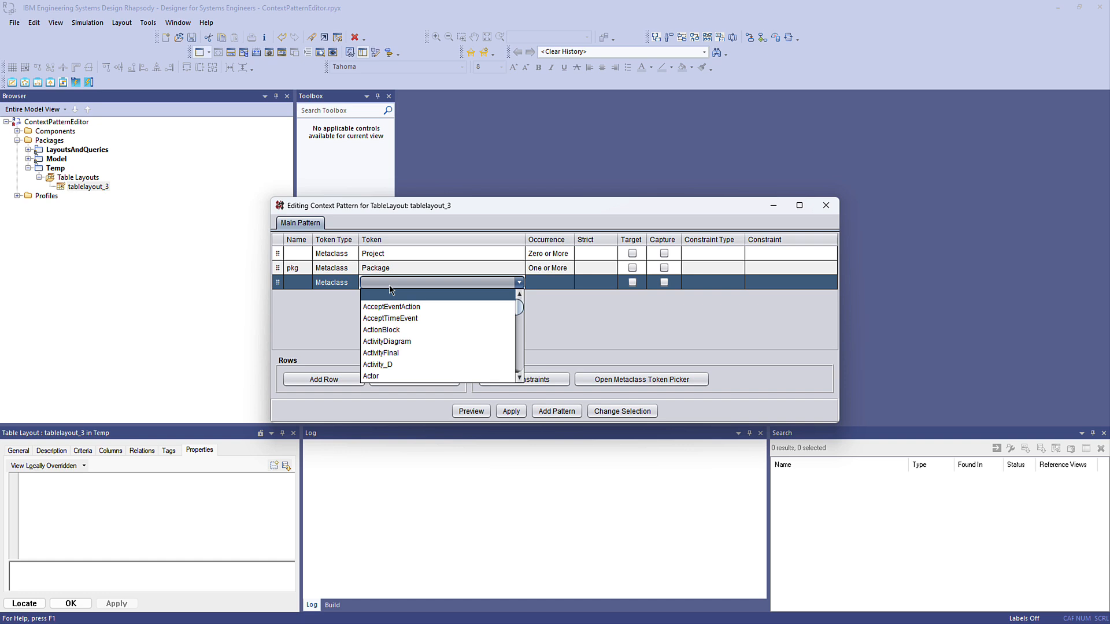
{"action": "key", "text": "b"}
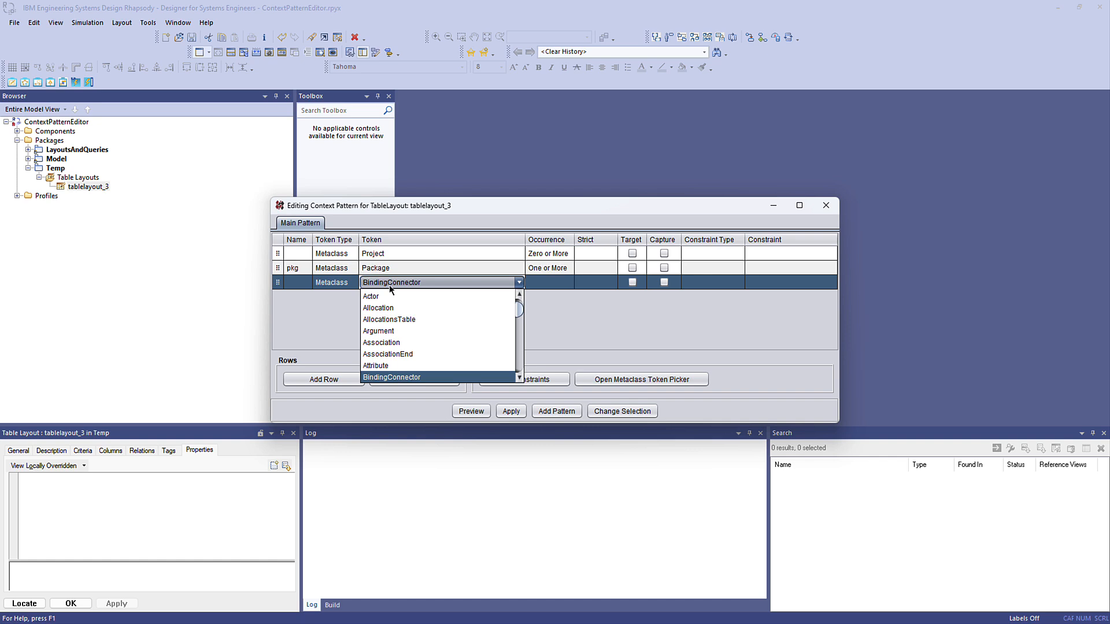
{"action": "key", "text": "Down"}
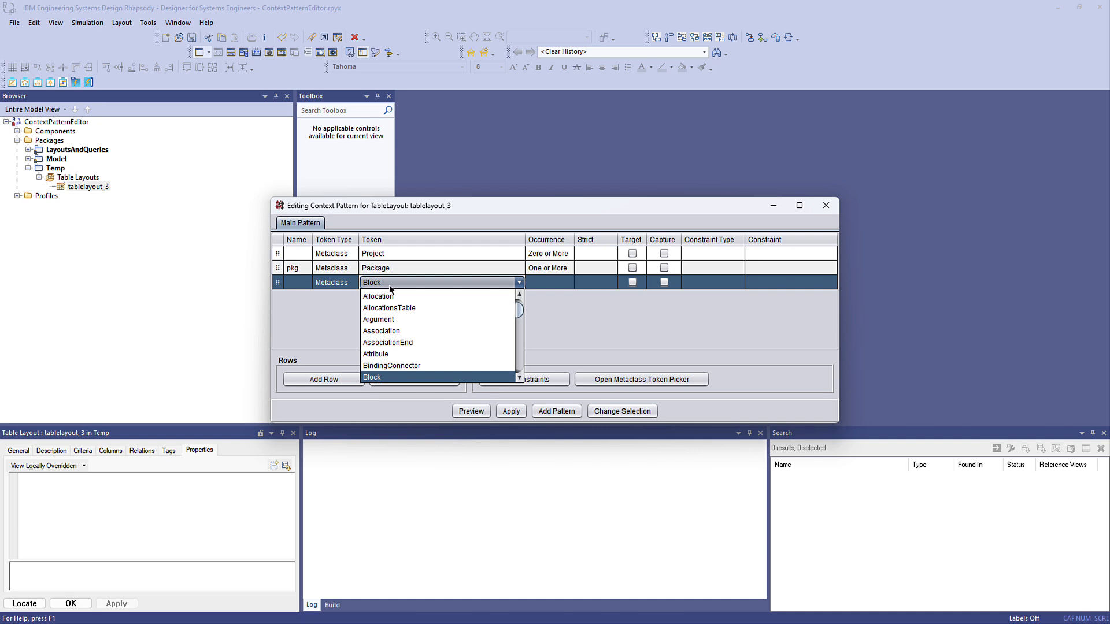
{"action": "key", "text": "Return"}
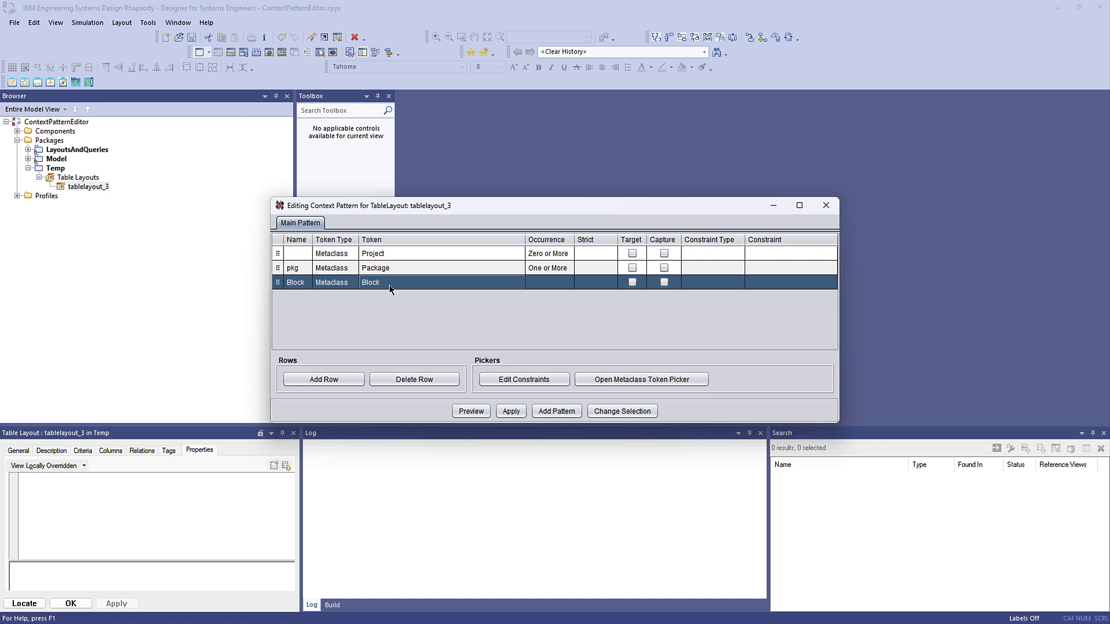
{"action": "double_click", "coordinate": [296, 283]}
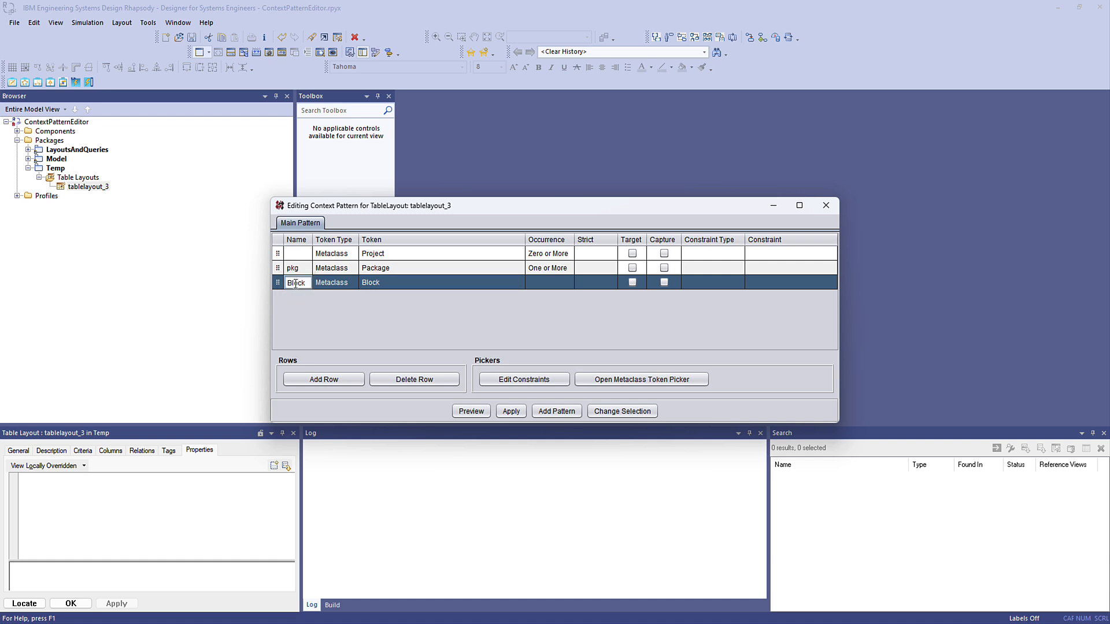
{"action": "double_click", "coordinate": [296, 283]}
{"action": "type", "text": "blk"}
- Preview and apply the context pattern, and generate the layout's pkg and blk name columns from it
{"action": "left_click", "coordinate": [469, 414]}
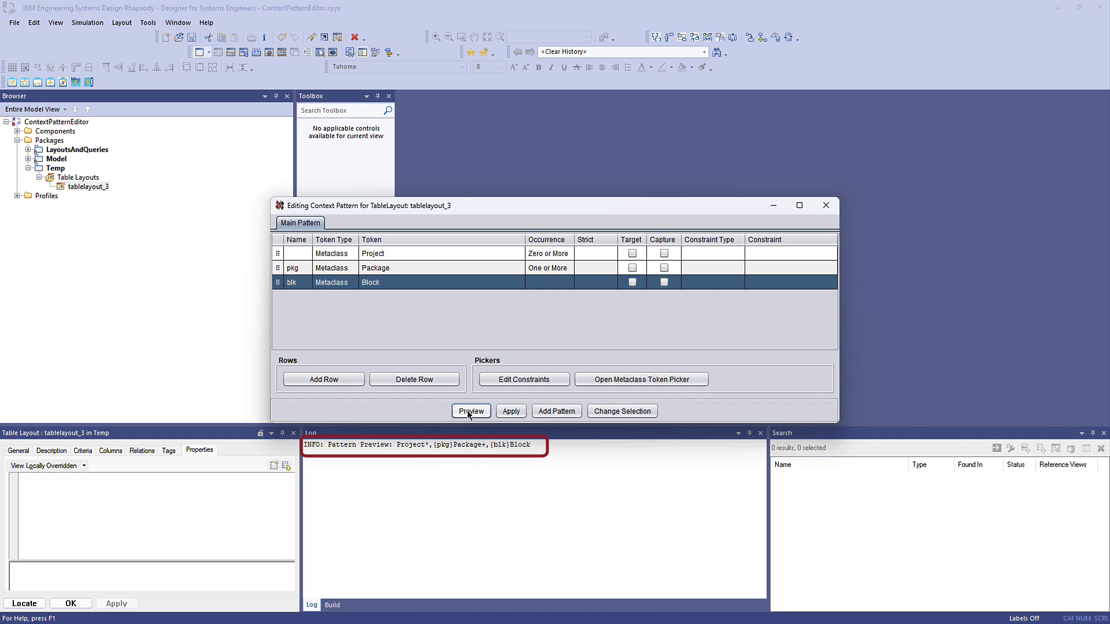
{"action": "left_click", "coordinate": [507, 412]}
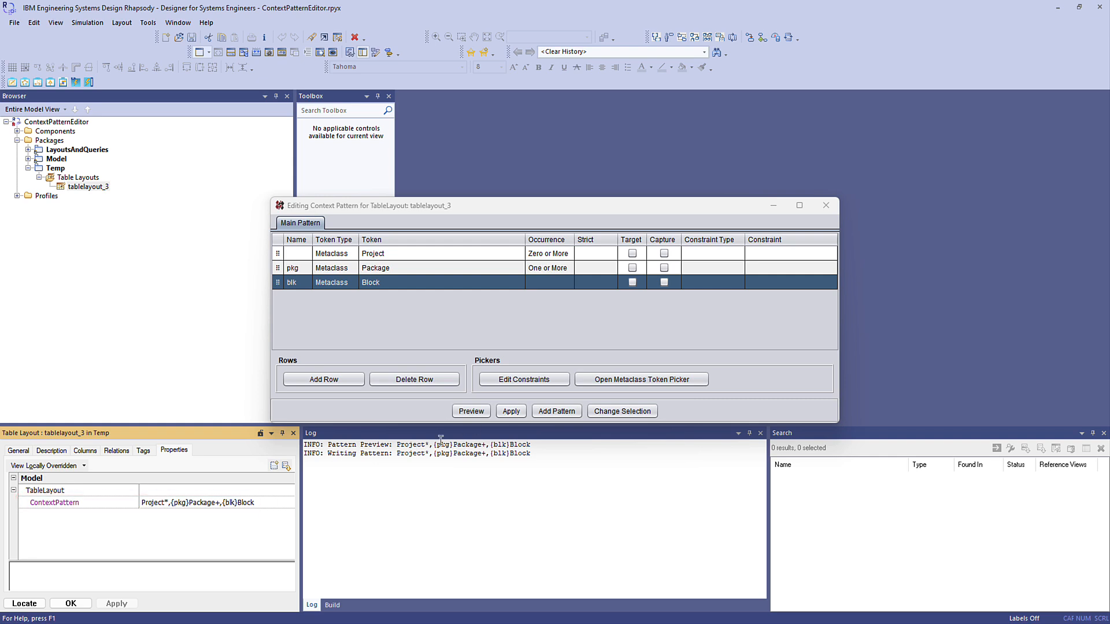
{"action": "left_click", "coordinate": [88, 451]}
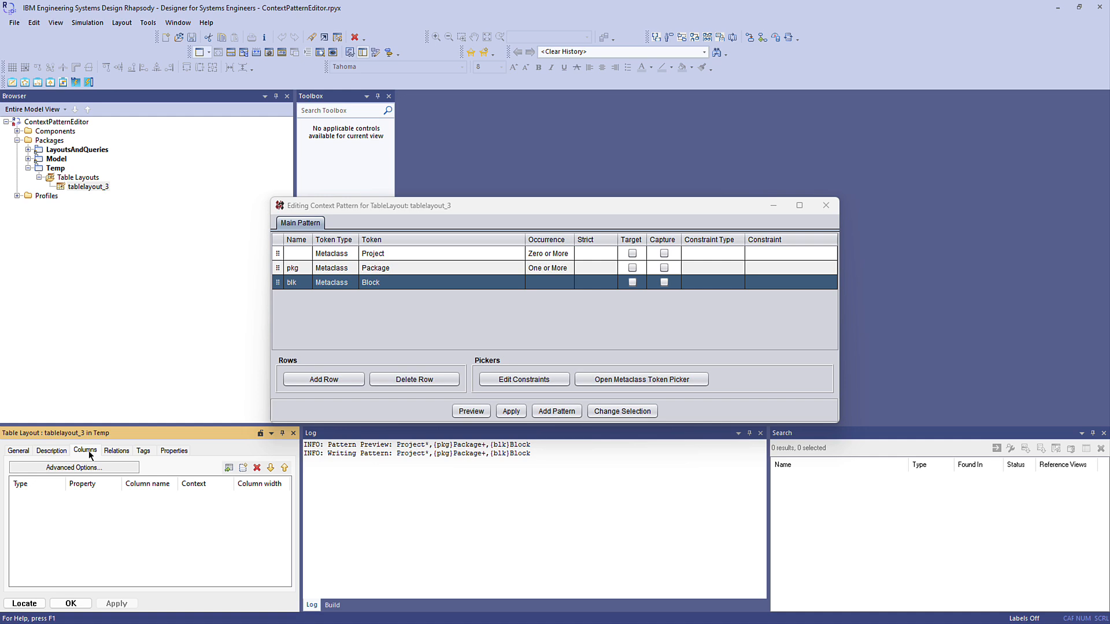
{"action": "left_click", "coordinate": [230, 468]}
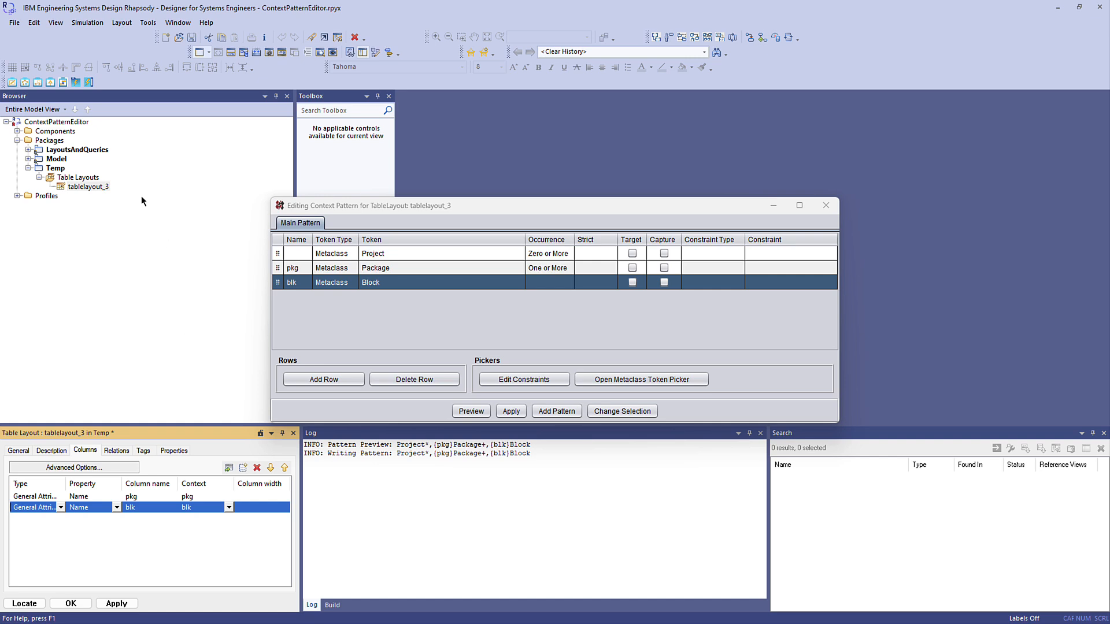
- Create a table view from the new layout and open it, with the pattern editor moved clear of the table
{"action": "right_click", "coordinate": [94, 188]}
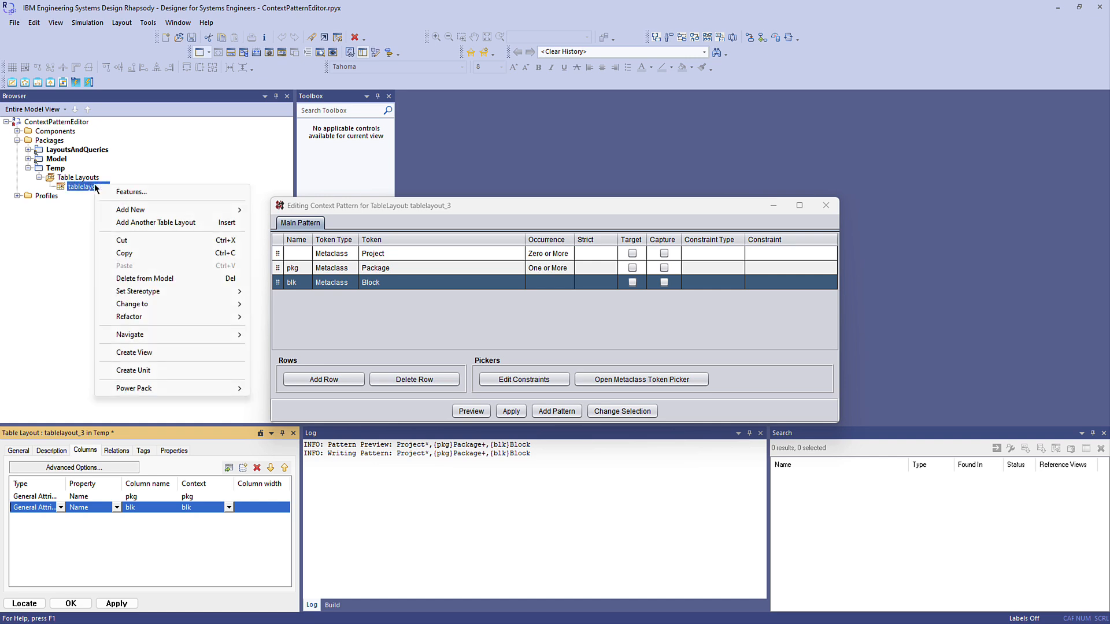
{"action": "left_click", "coordinate": [158, 354]}
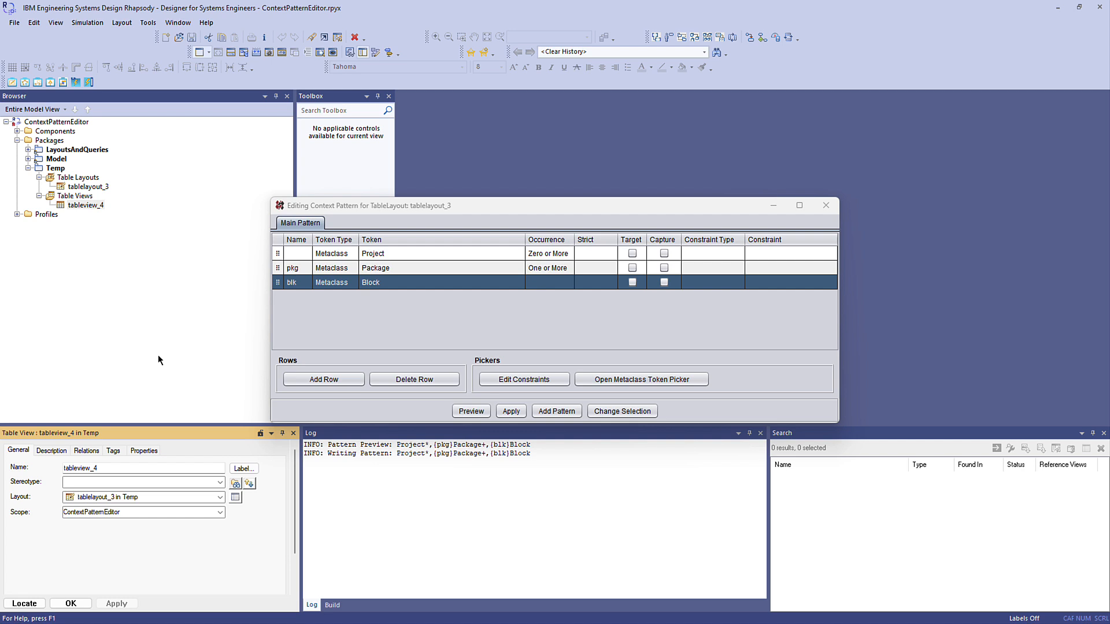
{"action": "double_click", "coordinate": [62, 206]}
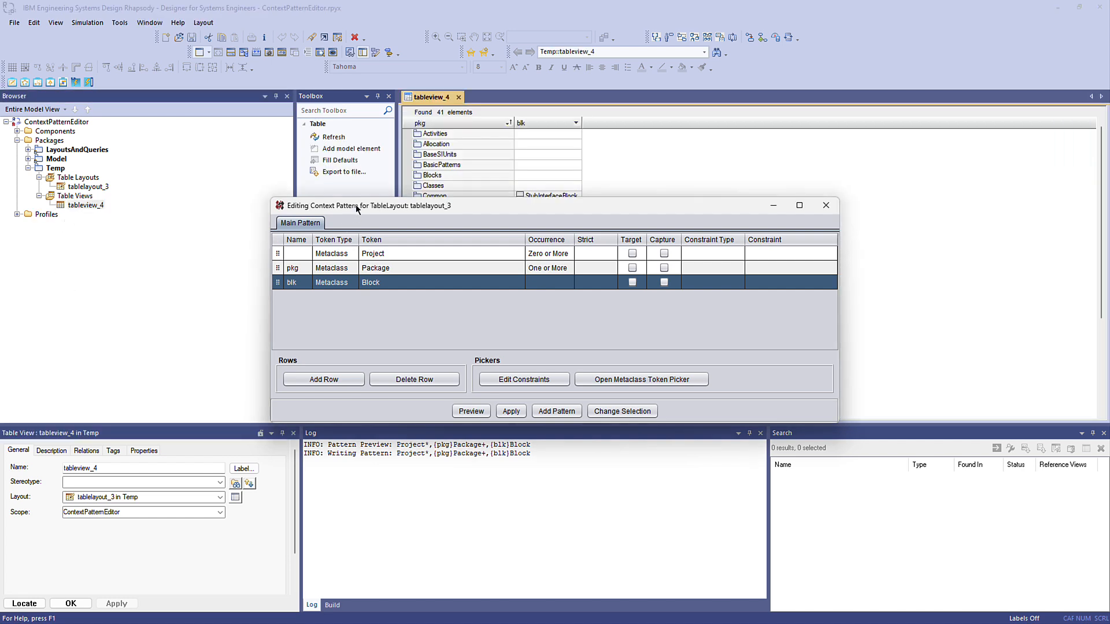
{"action": "left_click_drag", "start_coordinate": [355, 205], "coordinate": [640, 282]}
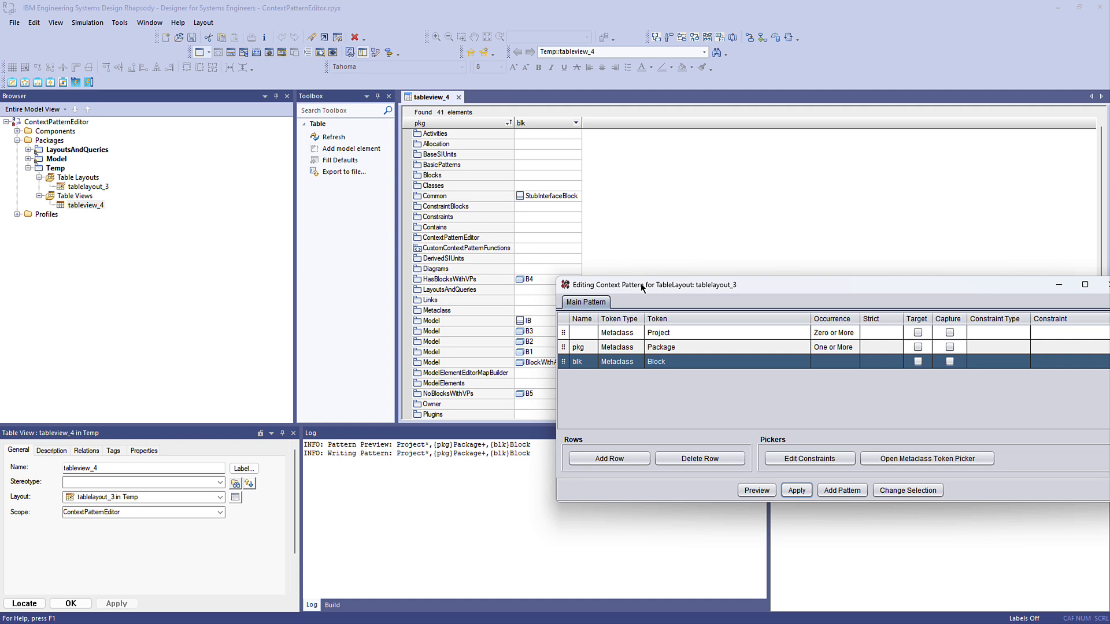
- Set the table view's scope to only the Model package, apply it, and refresh the table
{"action": "left_click", "coordinate": [220, 512]}
{"action": "left_click", "coordinate": [70, 549]}
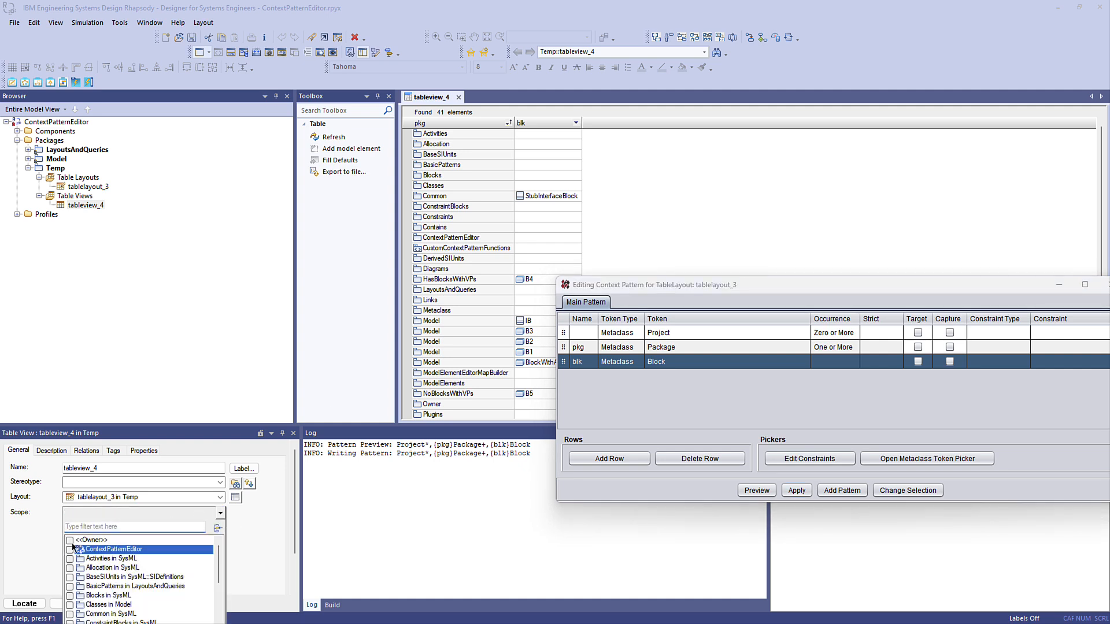
{"action": "type", "text": "model"}
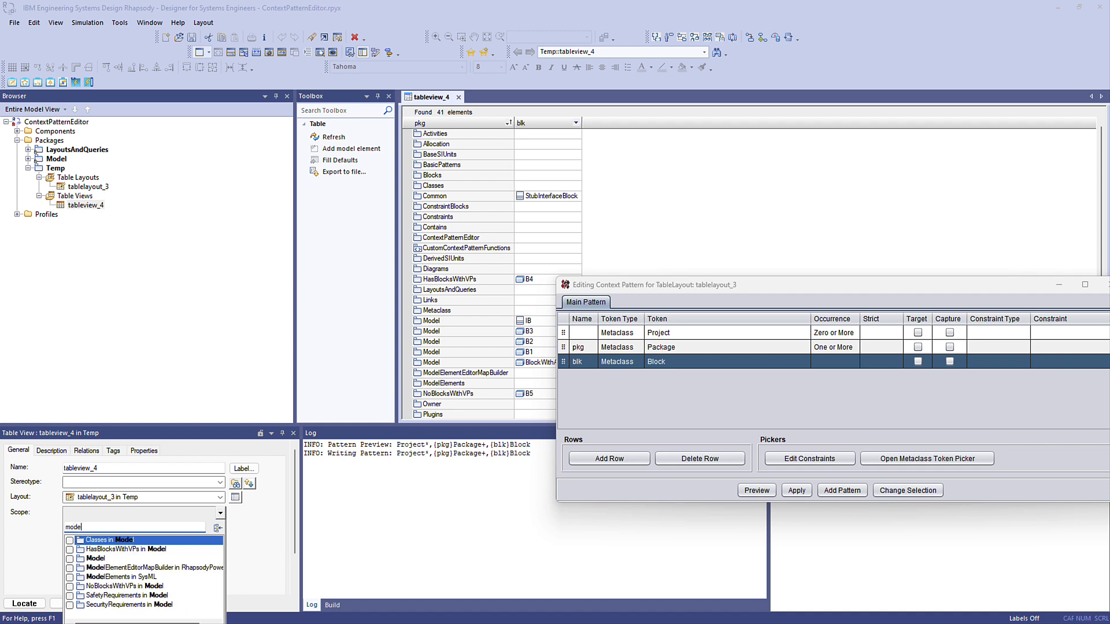
{"action": "left_click", "coordinate": [70, 560]}
{"action": "left_click", "coordinate": [46, 559]}
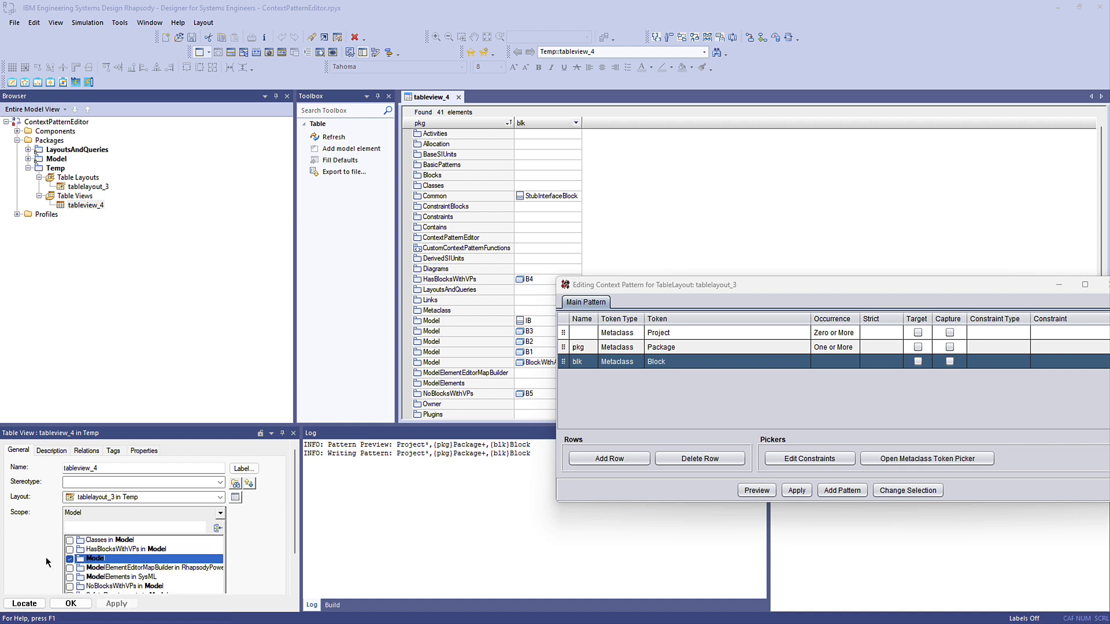
{"action": "left_click", "coordinate": [116, 603]}
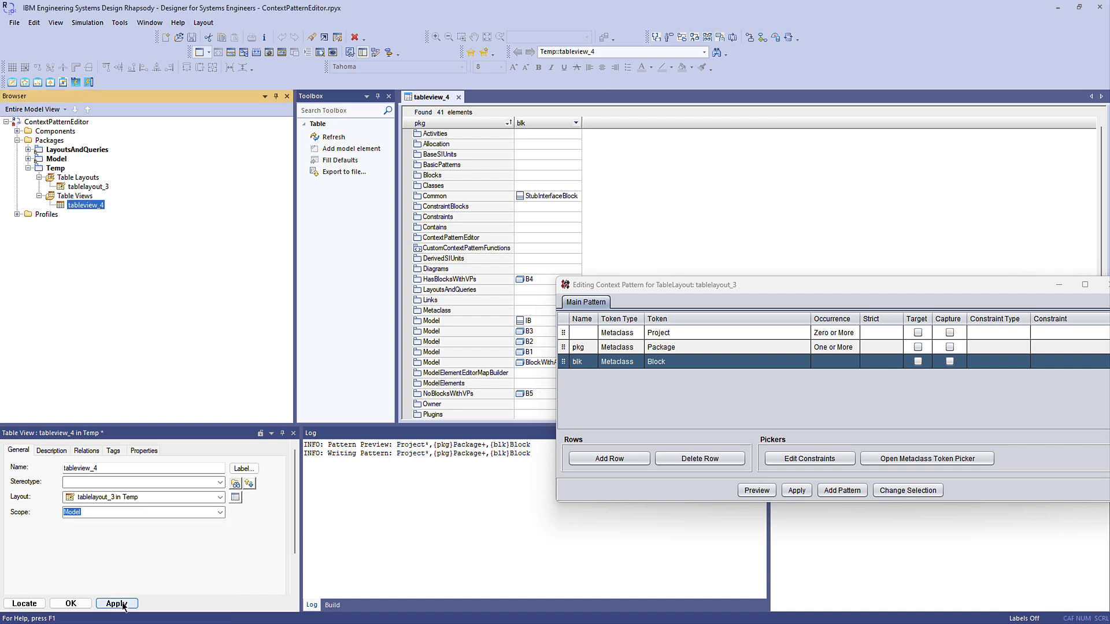
{"action": "left_click", "coordinate": [335, 139]}
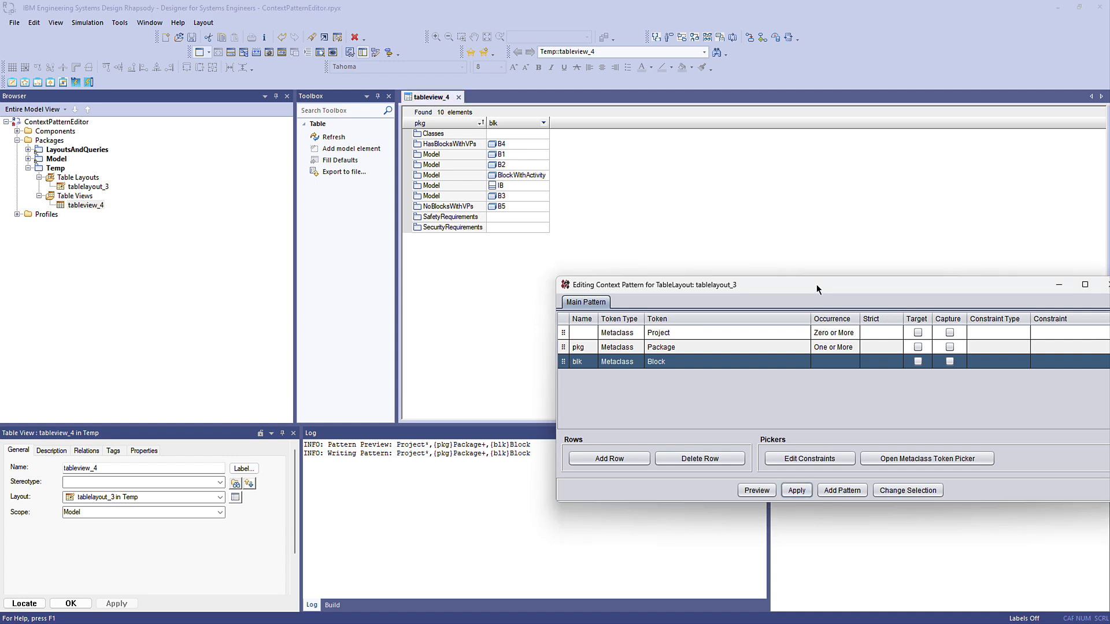
- Add a Metaclass row to the context pattern with both Operation and ValueProperty picked as its token
{"action": "left_click_drag", "start_coordinate": [817, 289], "coordinate": [617, 266]}
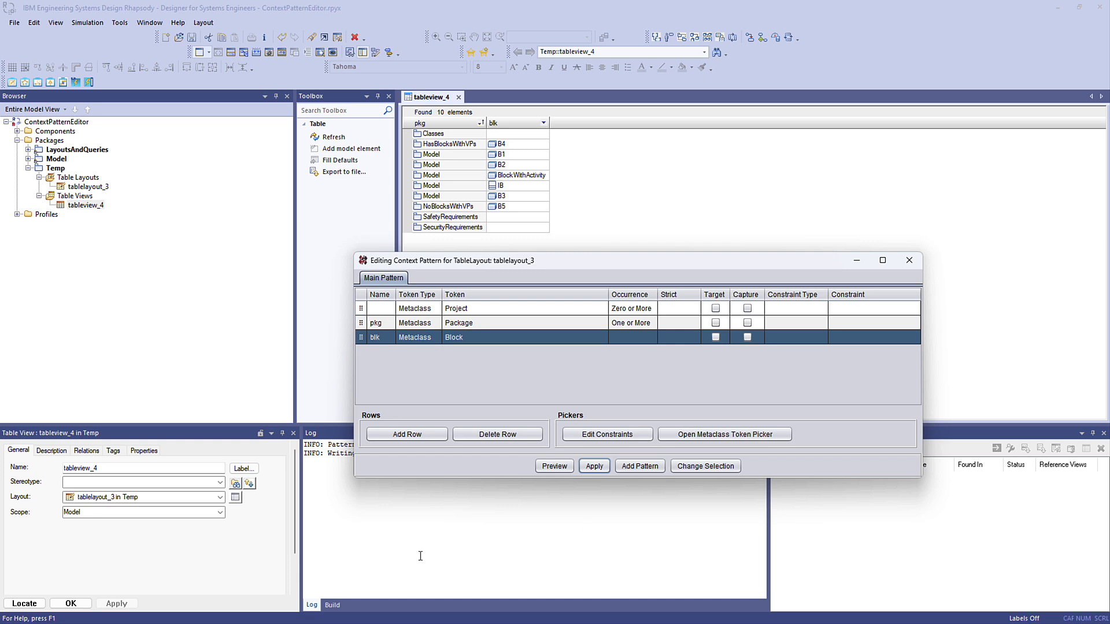
{"action": "left_click", "coordinate": [406, 434]}
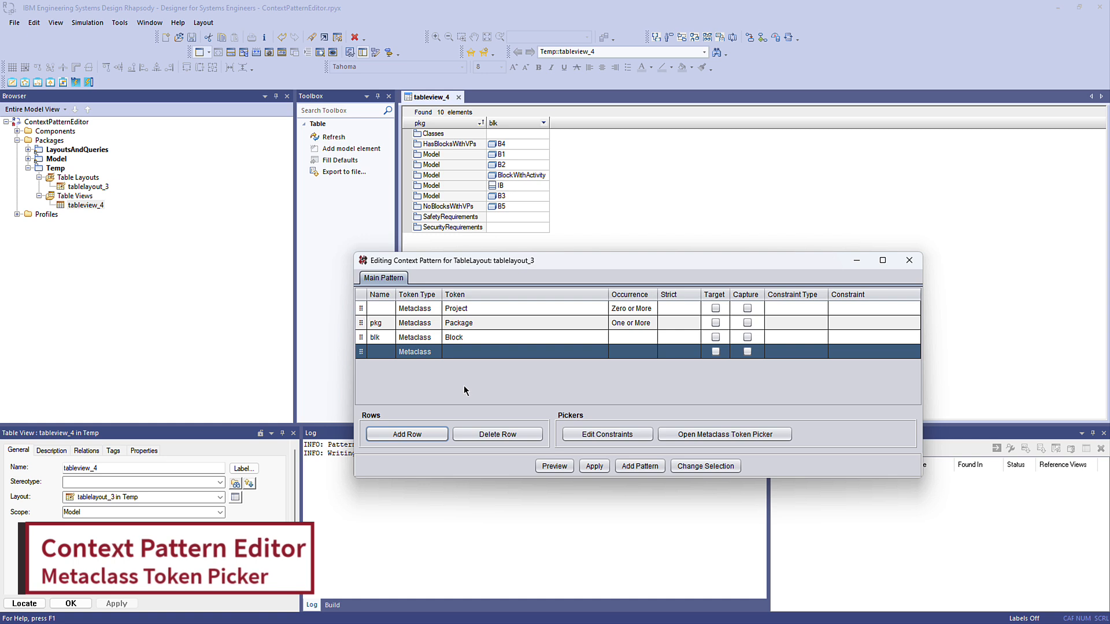
{"action": "left_click", "coordinate": [761, 435]}
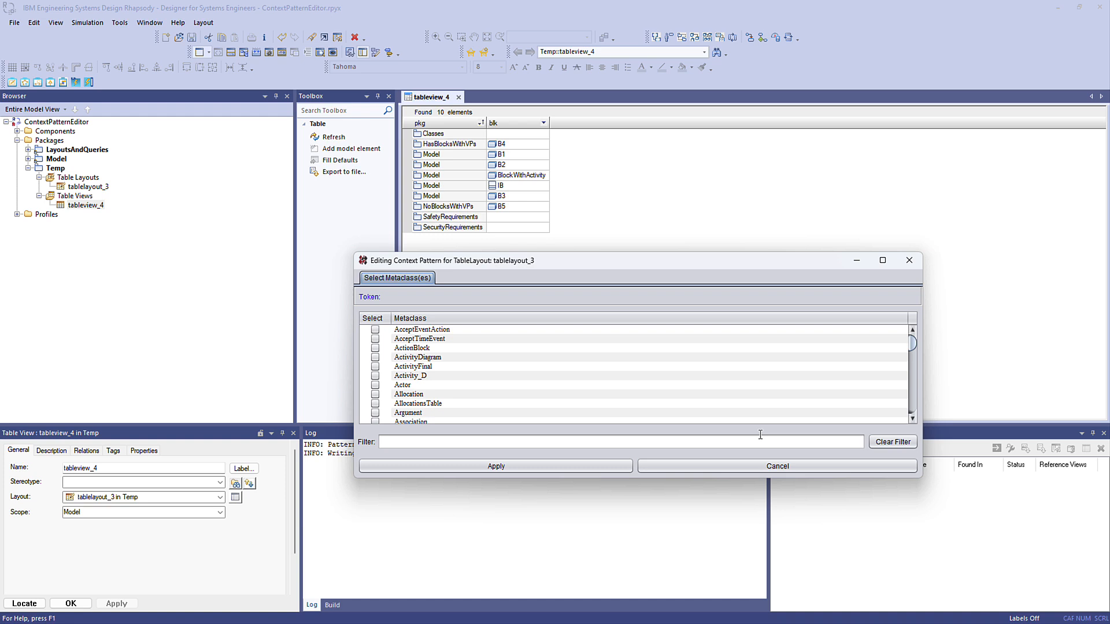
{"action": "left_click", "coordinate": [515, 442]}
{"action": "type", "text": "Op"}
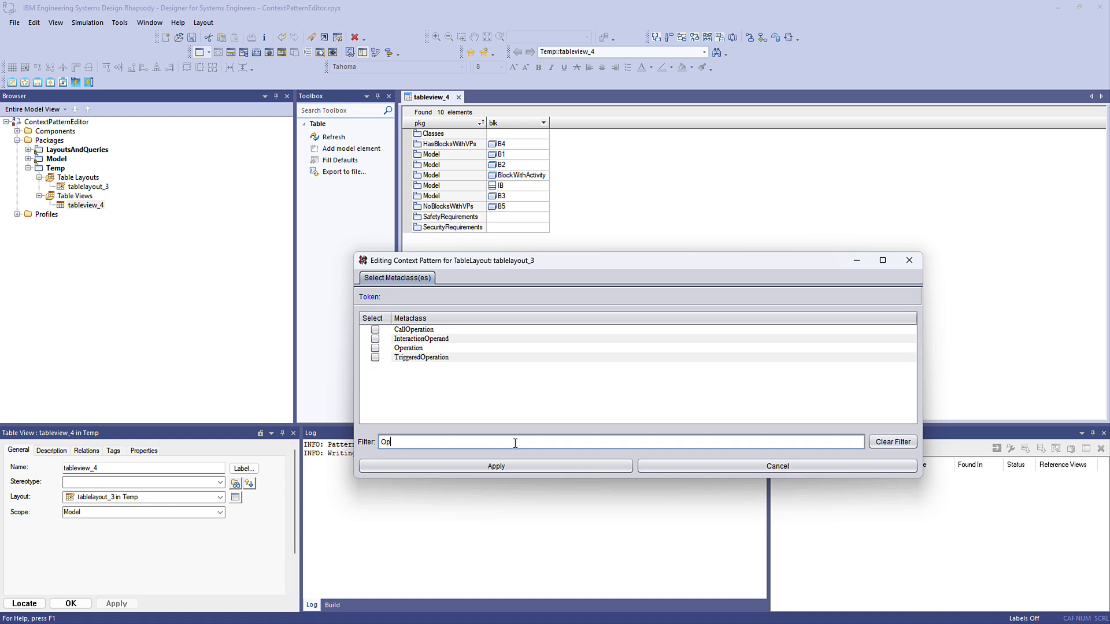
{"action": "left_click", "coordinate": [375, 348]}
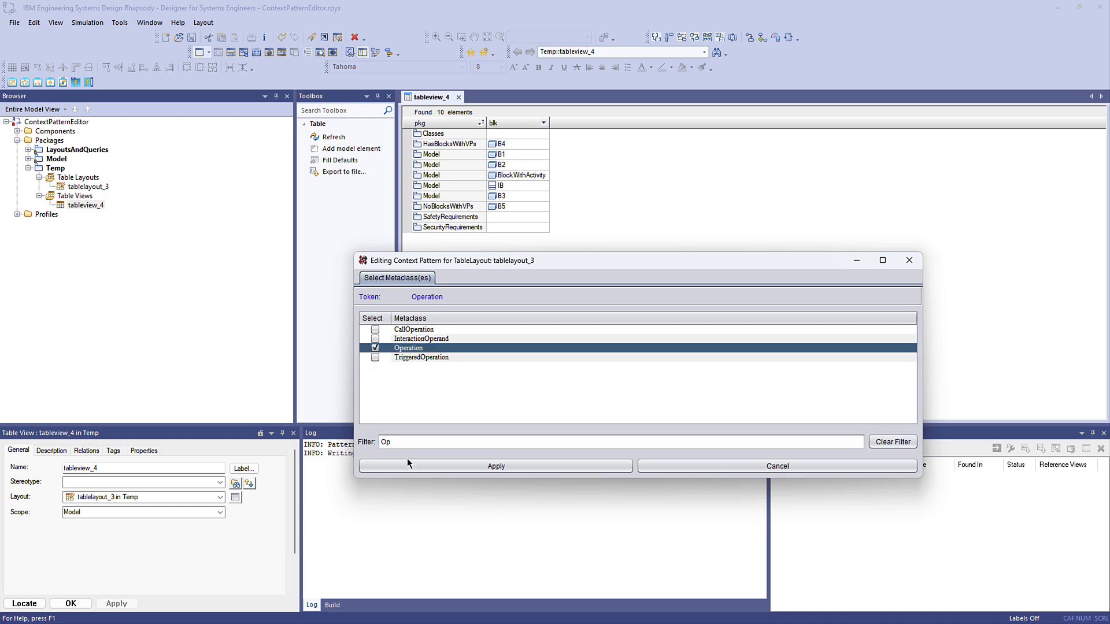
{"action": "double_click", "coordinate": [395, 443]}
{"action": "type", "text": "Va"}
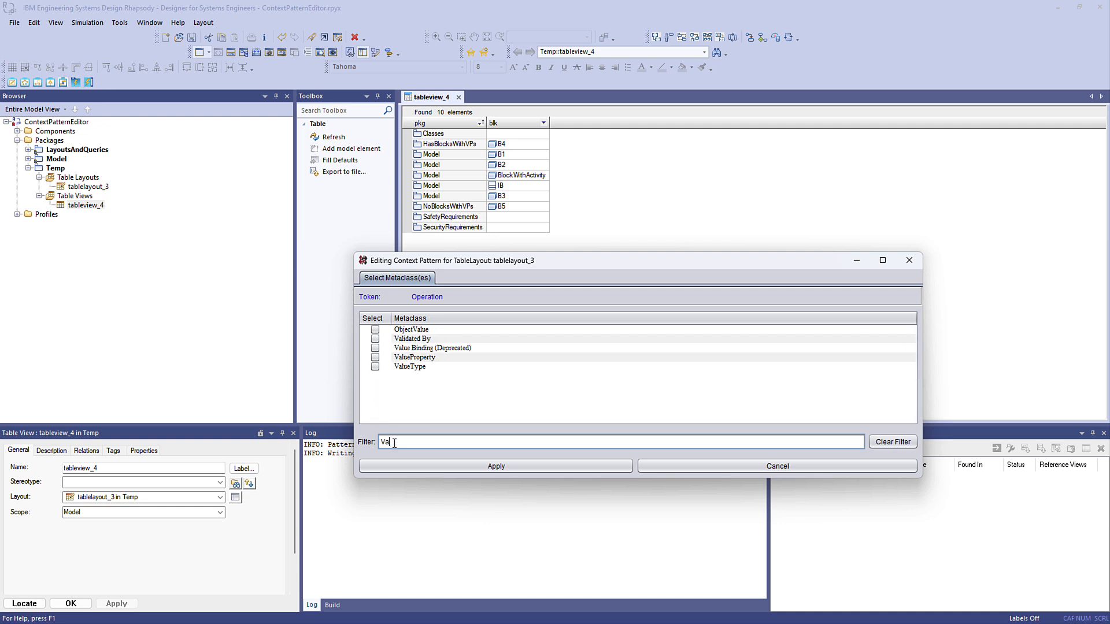
{"action": "left_click", "coordinate": [374, 357]}
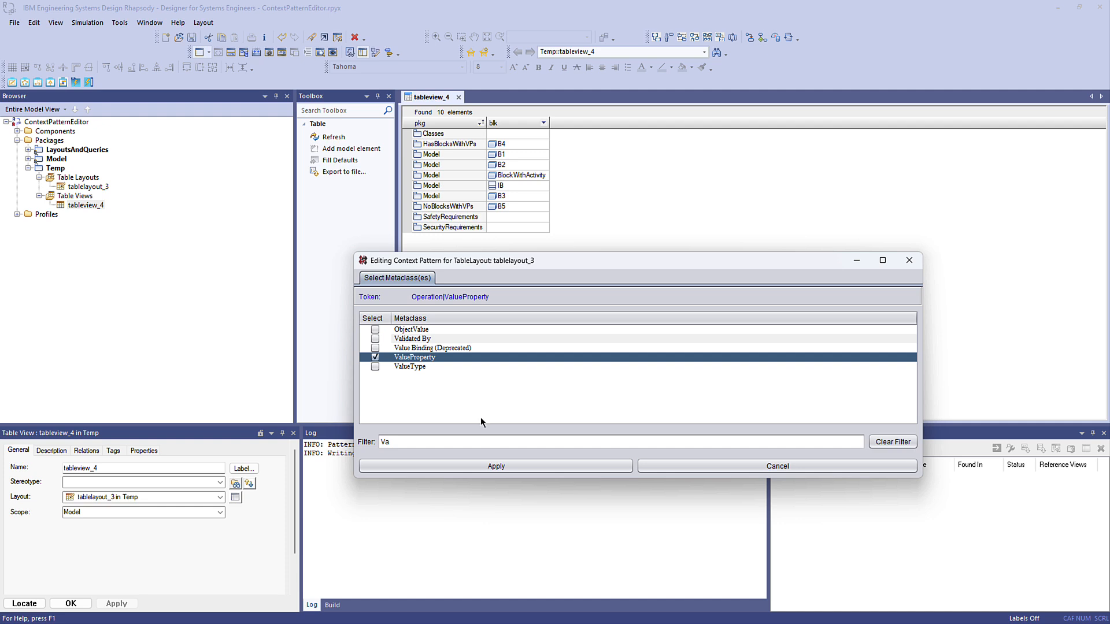
{"action": "left_click", "coordinate": [526, 465]}
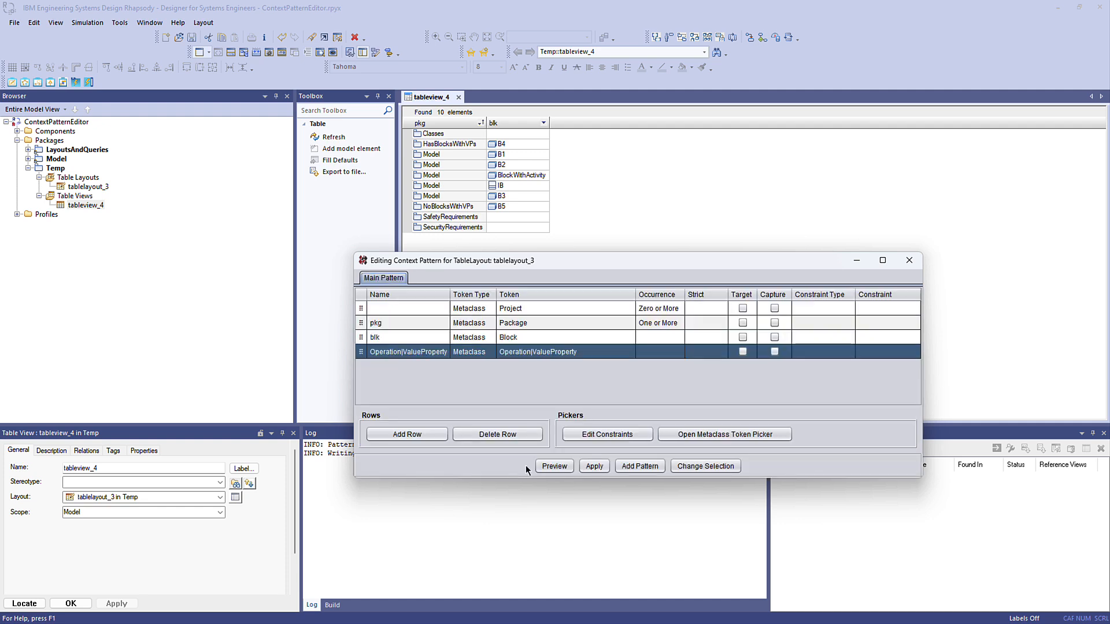
- Apply the extended pattern and generate its Operation|ValueProperty name column in the table layout, refreshing the table view
{"action": "left_click", "coordinate": [604, 467]}
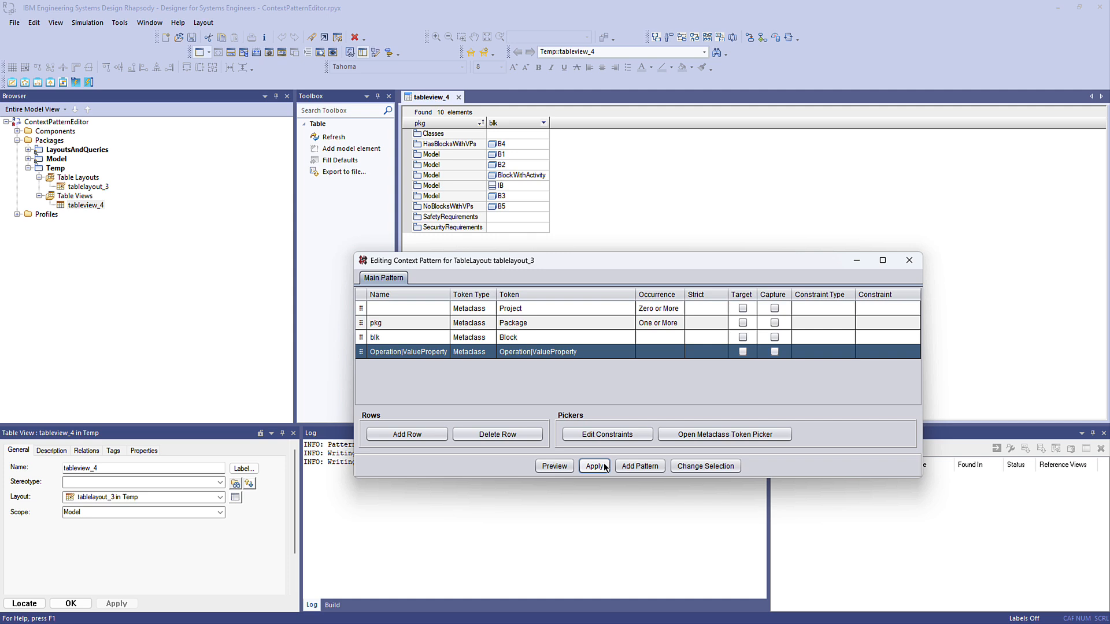
{"action": "left_click", "coordinate": [106, 188]}
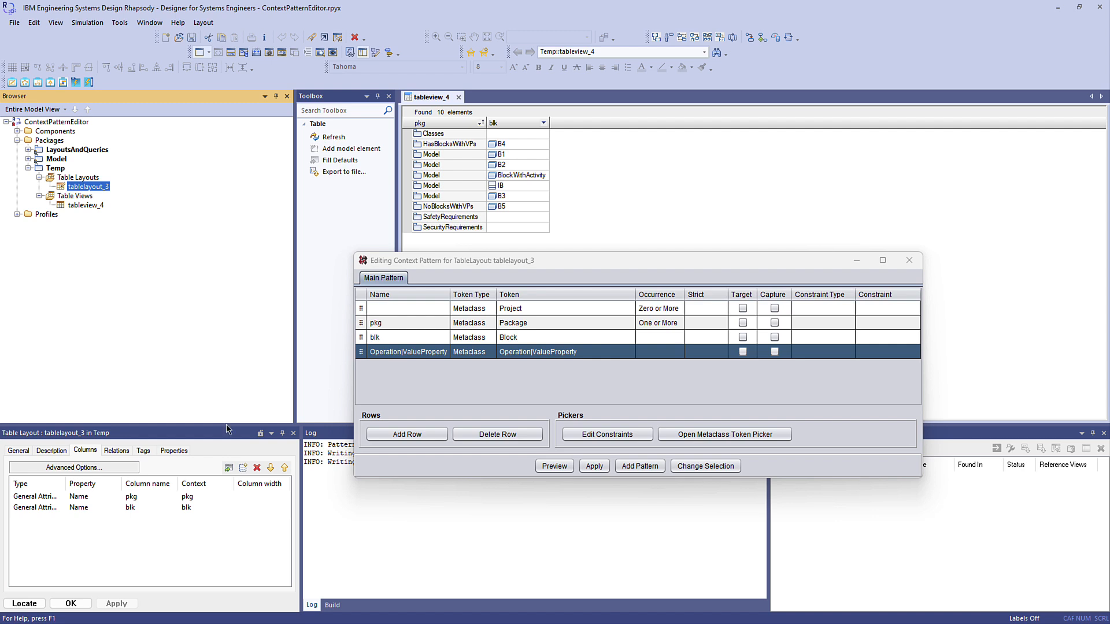
{"action": "left_click", "coordinate": [229, 468]}
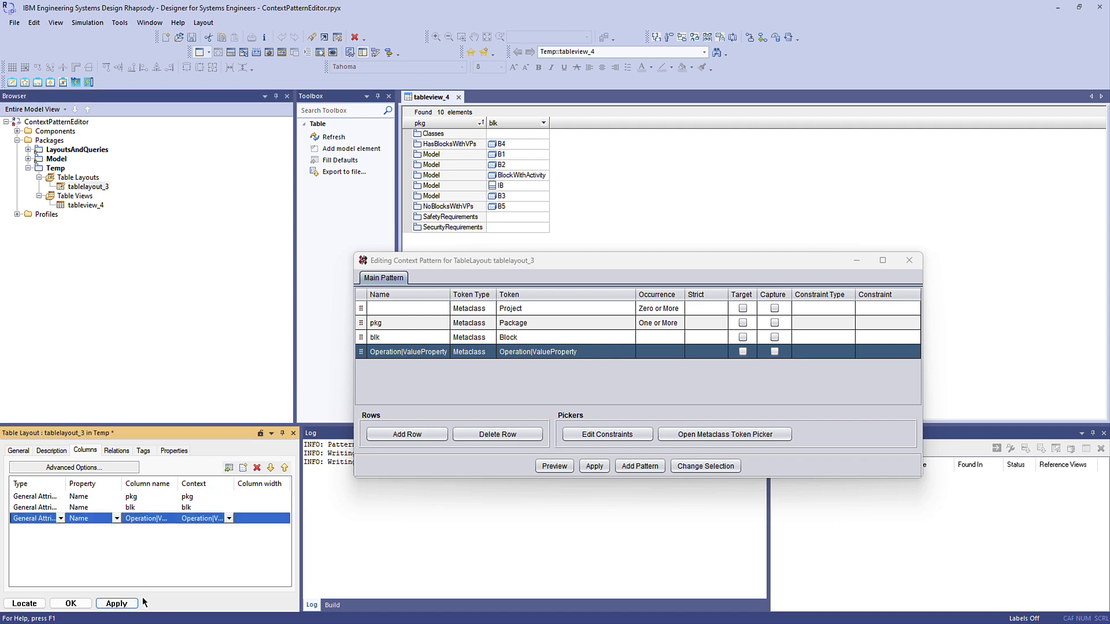
{"action": "left_click", "coordinate": [116, 604]}
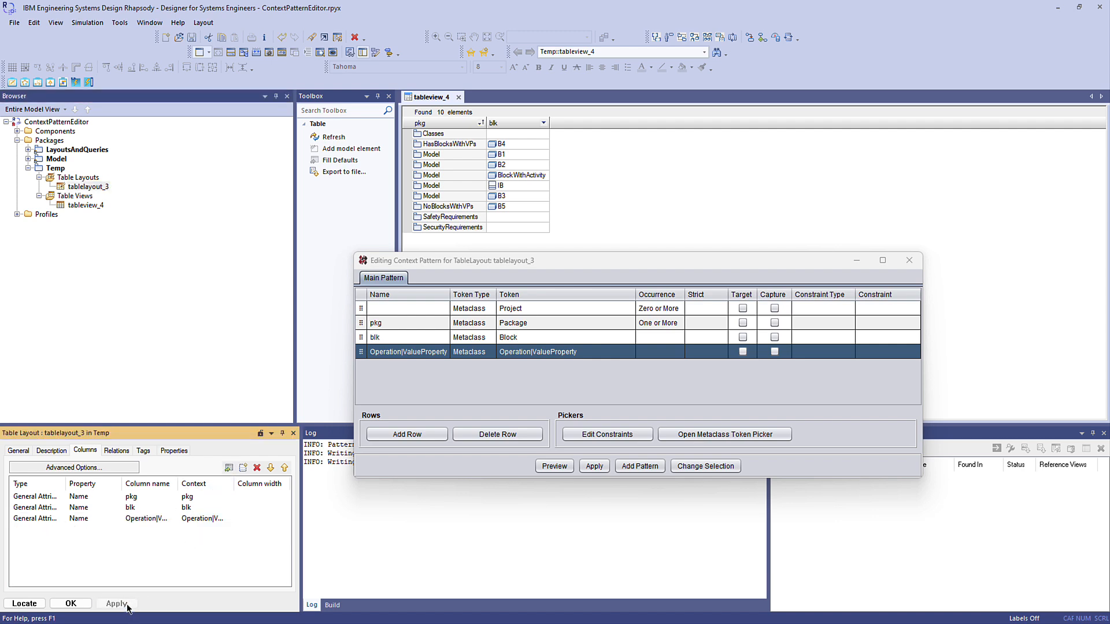
{"action": "left_click", "coordinate": [346, 138]}
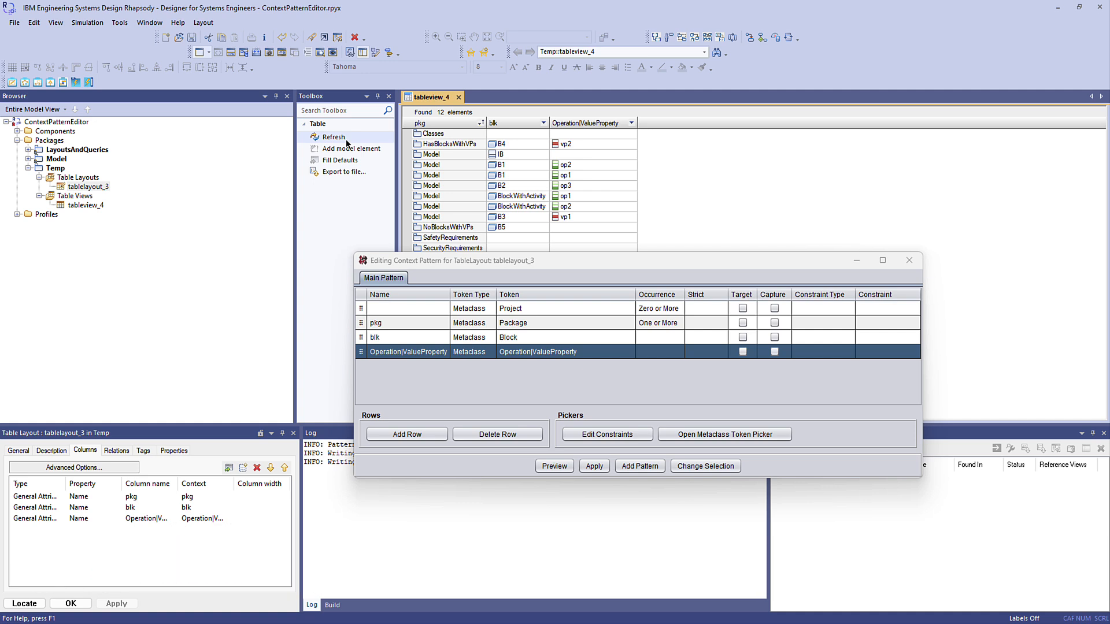
- Constrain the blk row by Name to B[0-9], and apply the pattern to the refreshed table
{"action": "left_click", "coordinate": [846, 340]}
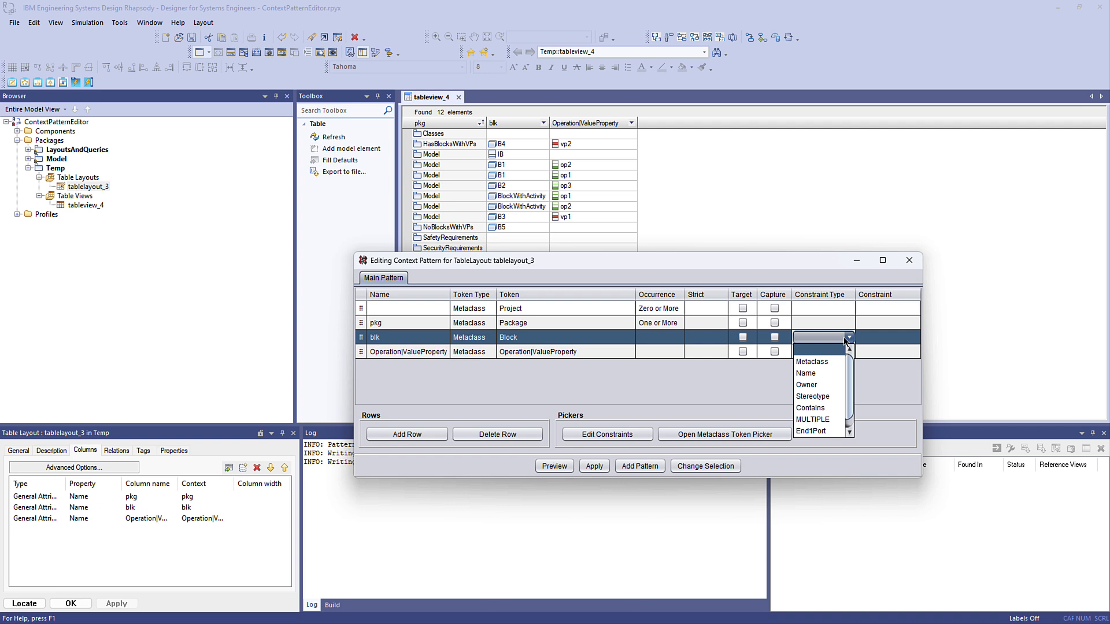
{"action": "left_click", "coordinate": [808, 373]}
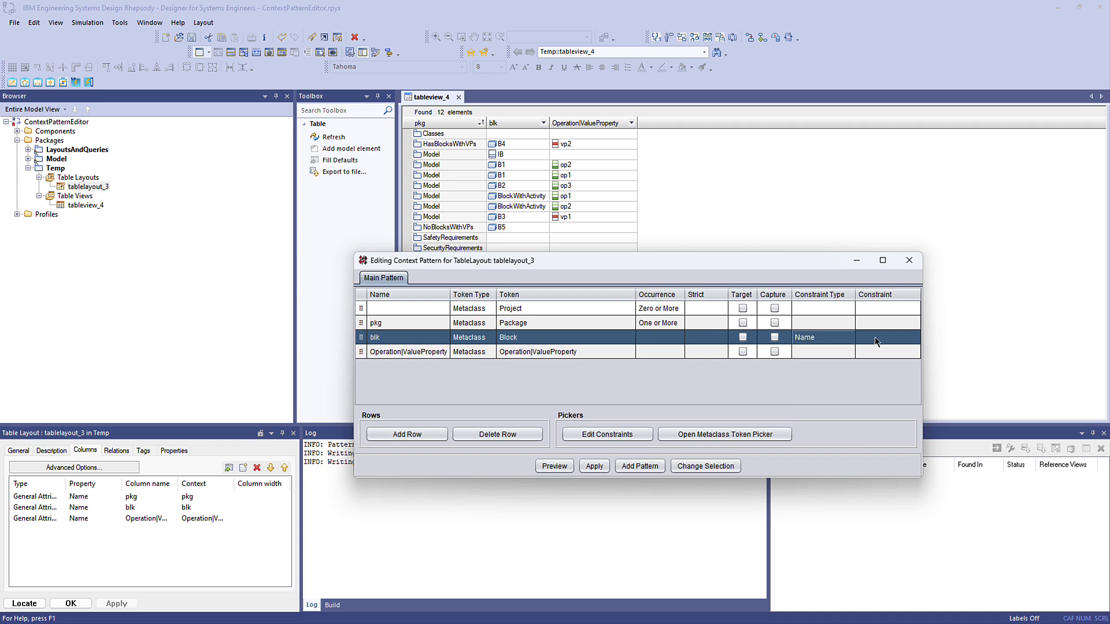
{"action": "double_click", "coordinate": [875, 337]}
{"action": "type", "text": "B[0-9]"}
{"action": "key", "text": "Return"}
{"action": "left_click", "coordinate": [589, 467]}
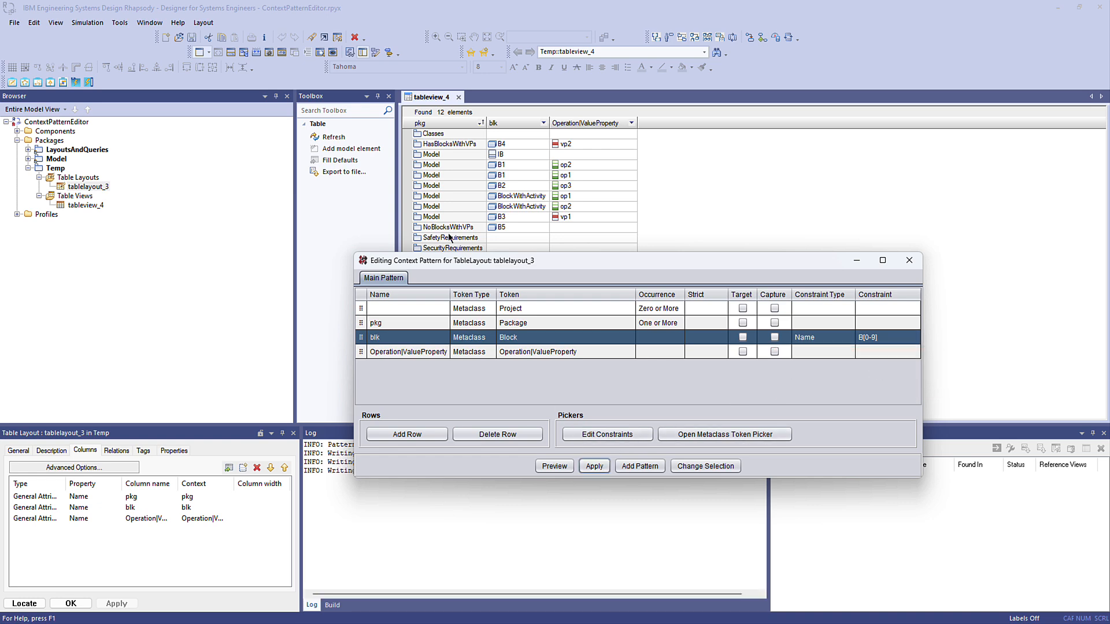
{"action": "left_click", "coordinate": [335, 137]}
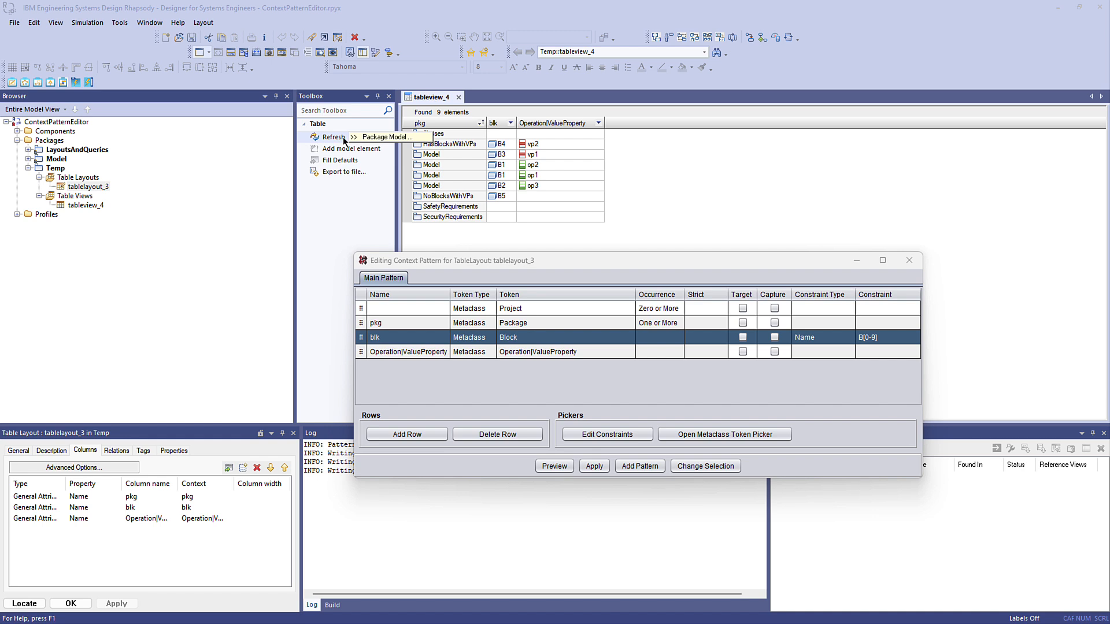
- Change the blk row's constraint to the Task stereotype, and apply the pattern to the refreshed table
{"action": "left_click", "coordinate": [848, 338]}
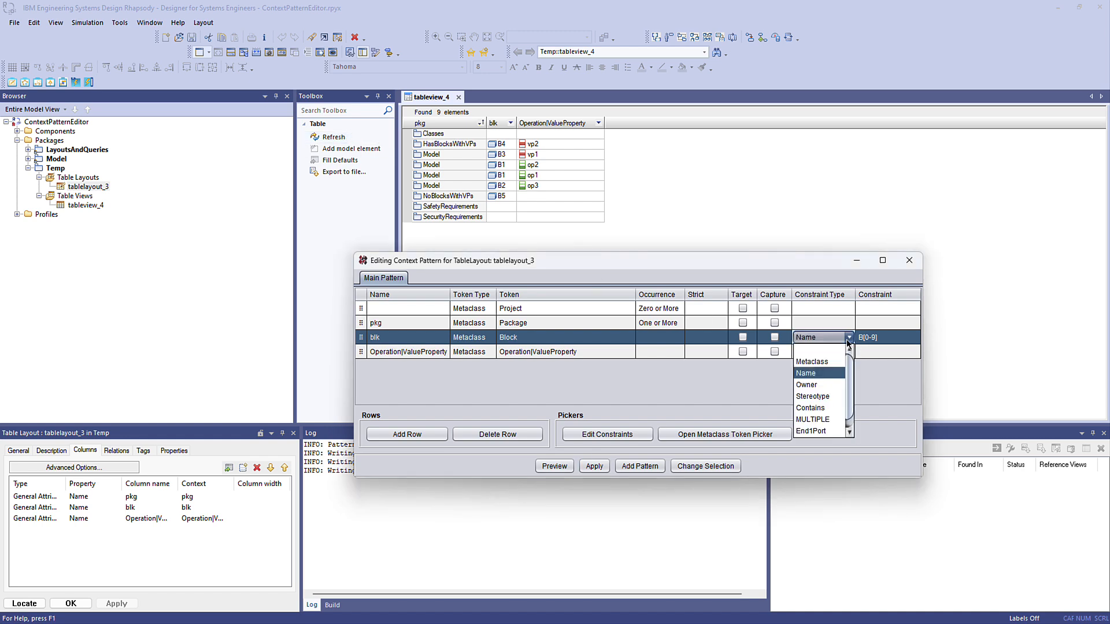
{"action": "left_click", "coordinate": [824, 396]}
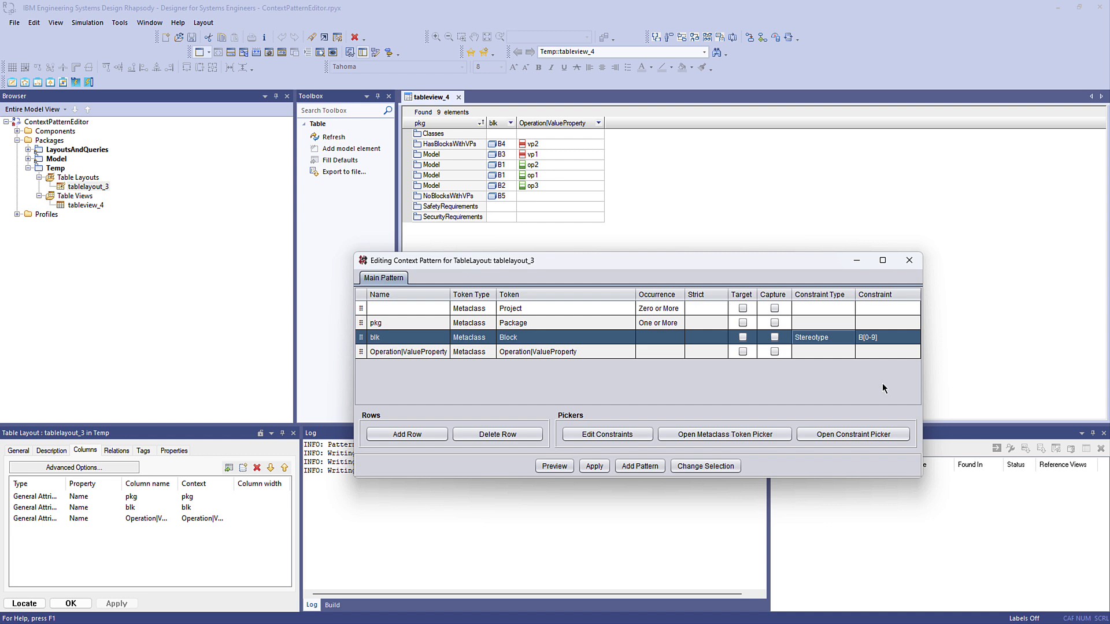
{"action": "left_click", "coordinate": [913, 341]}
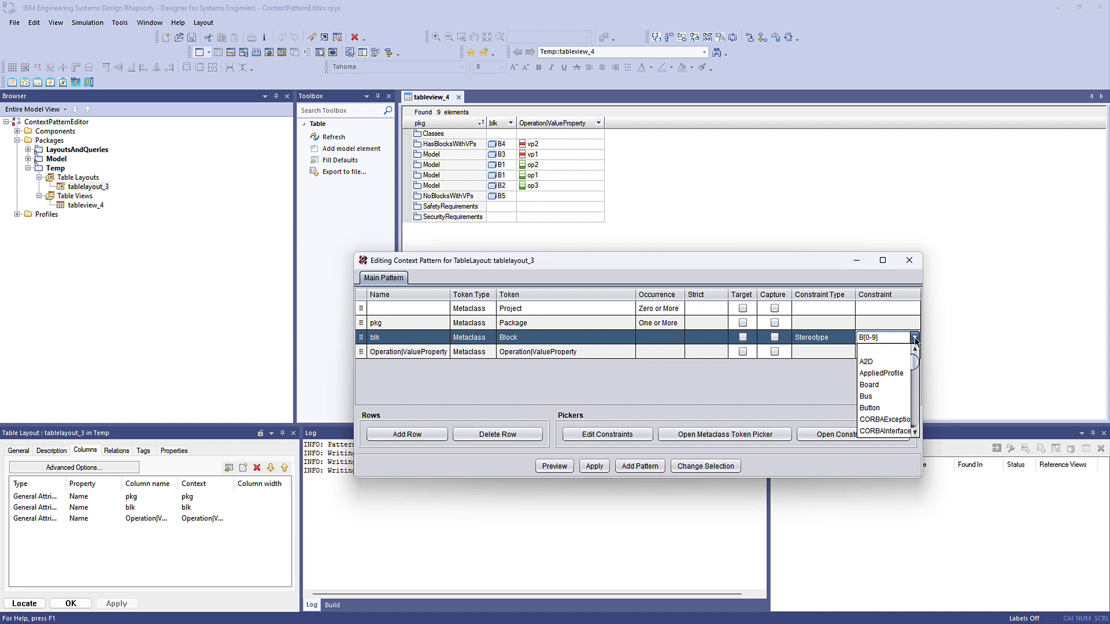
{"action": "left_click", "coordinate": [915, 338]}
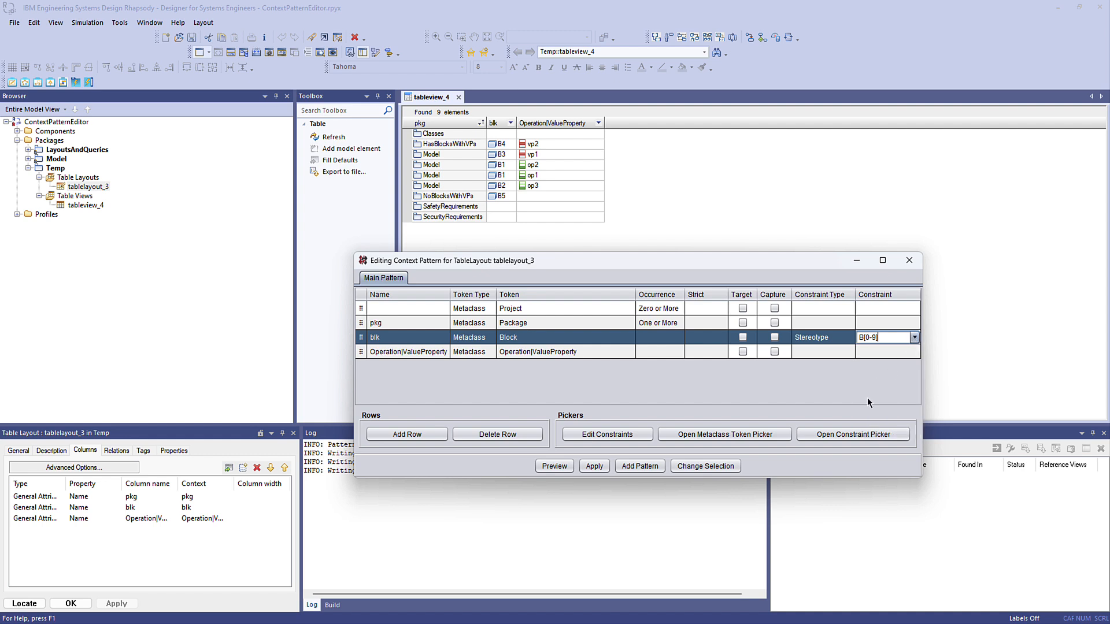
{"action": "left_click", "coordinate": [866, 434]}
{"action": "left_click", "coordinate": [569, 444]}
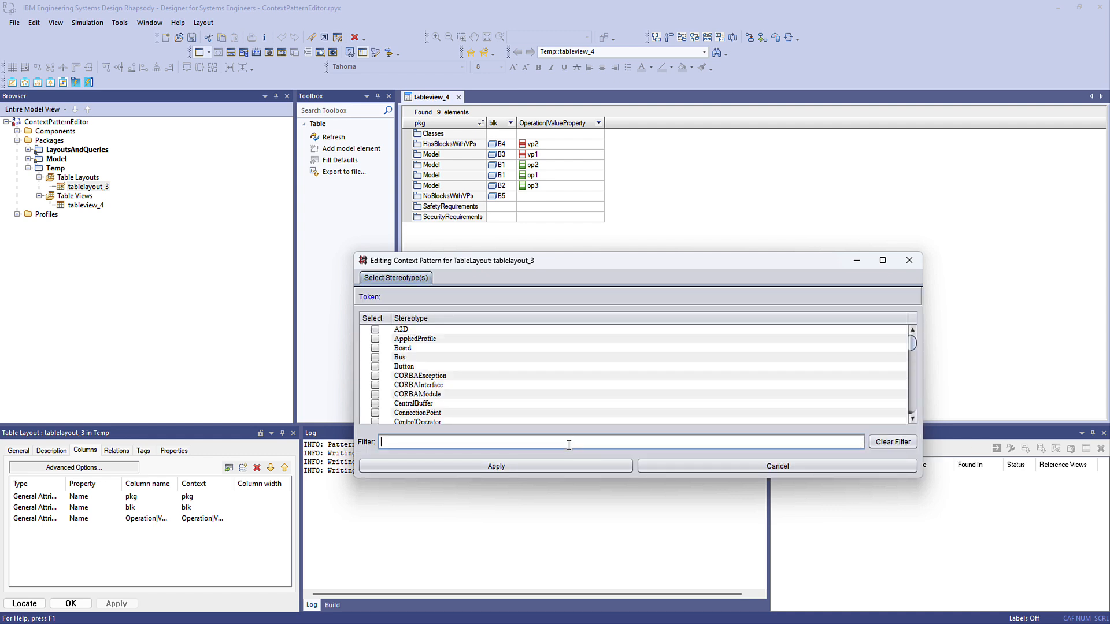
{"action": "type", "text": "Tas"}
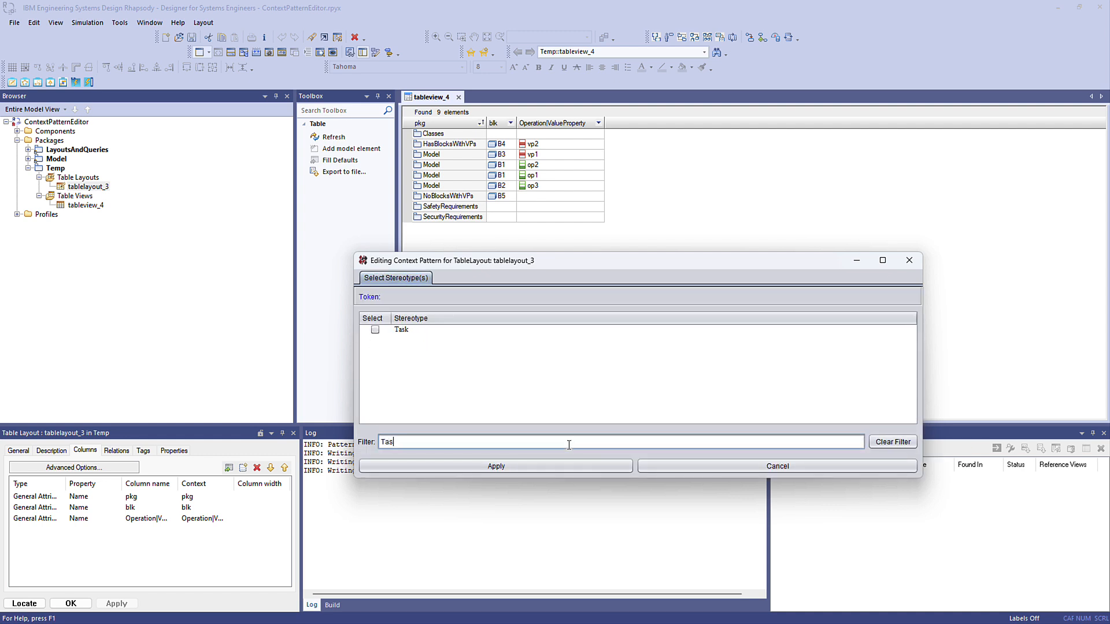
{"action": "left_click", "coordinate": [375, 330]}
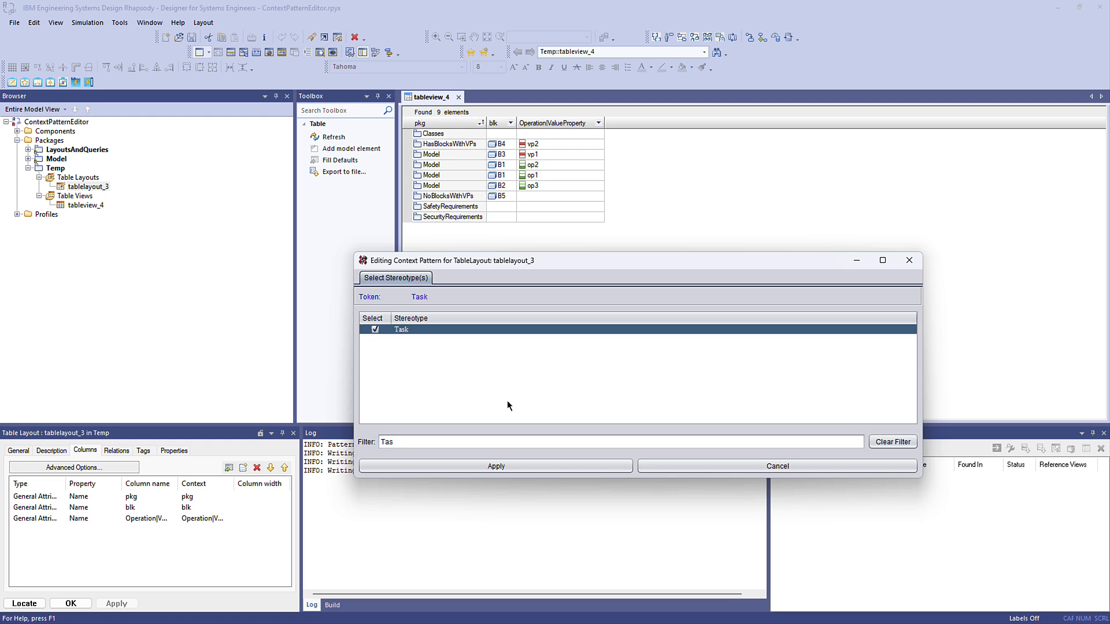
{"action": "left_click", "coordinate": [588, 464]}
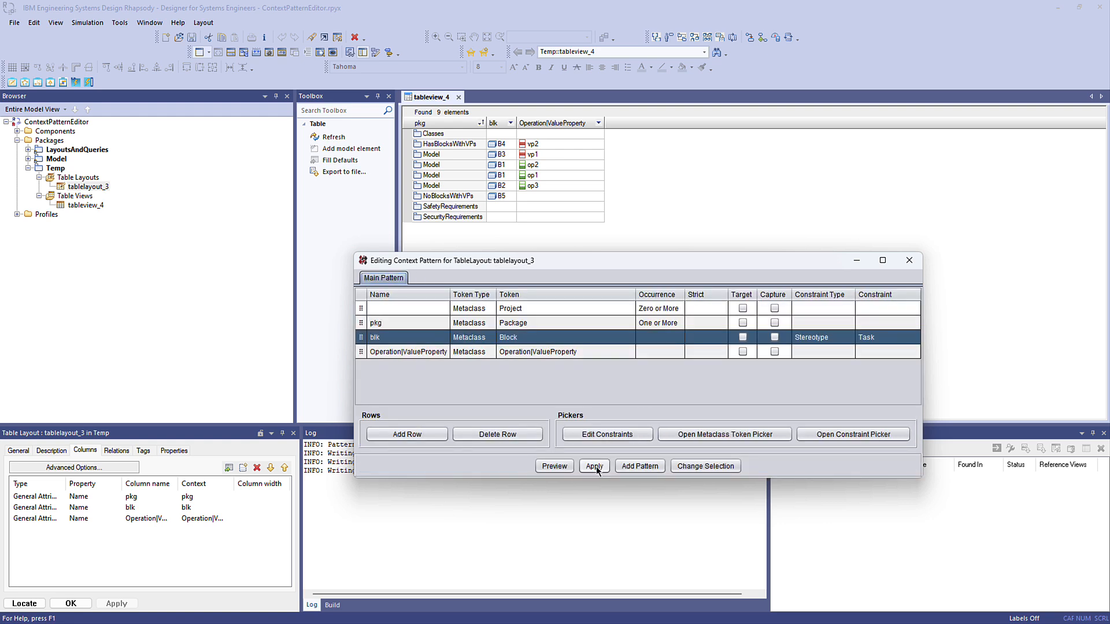
{"action": "left_click", "coordinate": [595, 466]}
{"action": "left_click", "coordinate": [330, 138]}
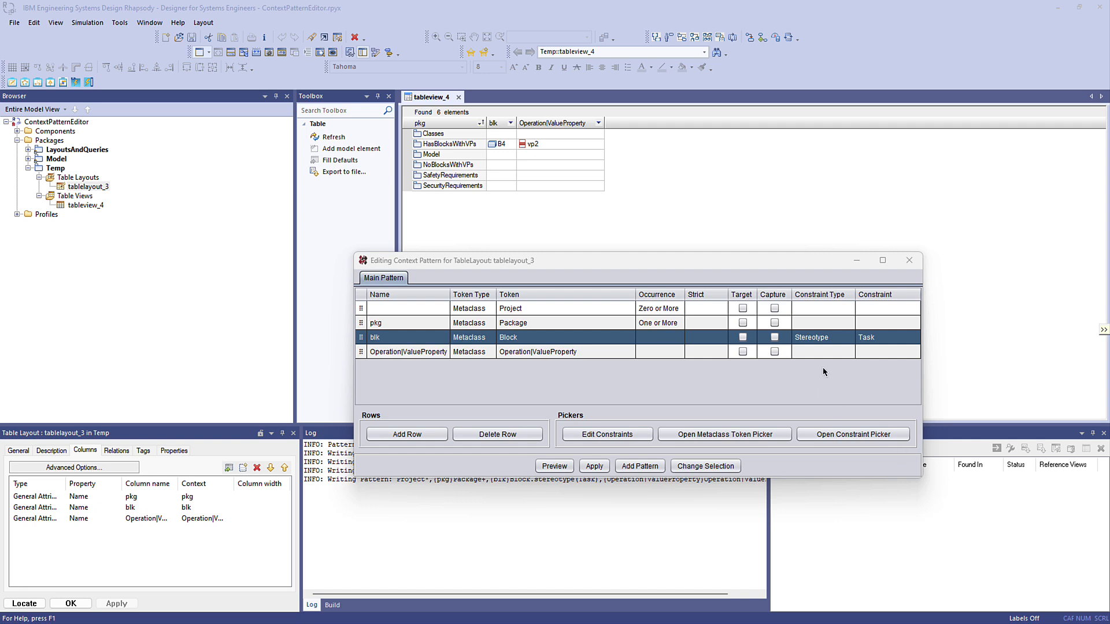
- Clear the blk row's constraint, and add a second pattern containing a Metaclass row with the token Block
{"action": "left_click", "coordinate": [834, 338]}
{"action": "left_click", "coordinate": [820, 350]}
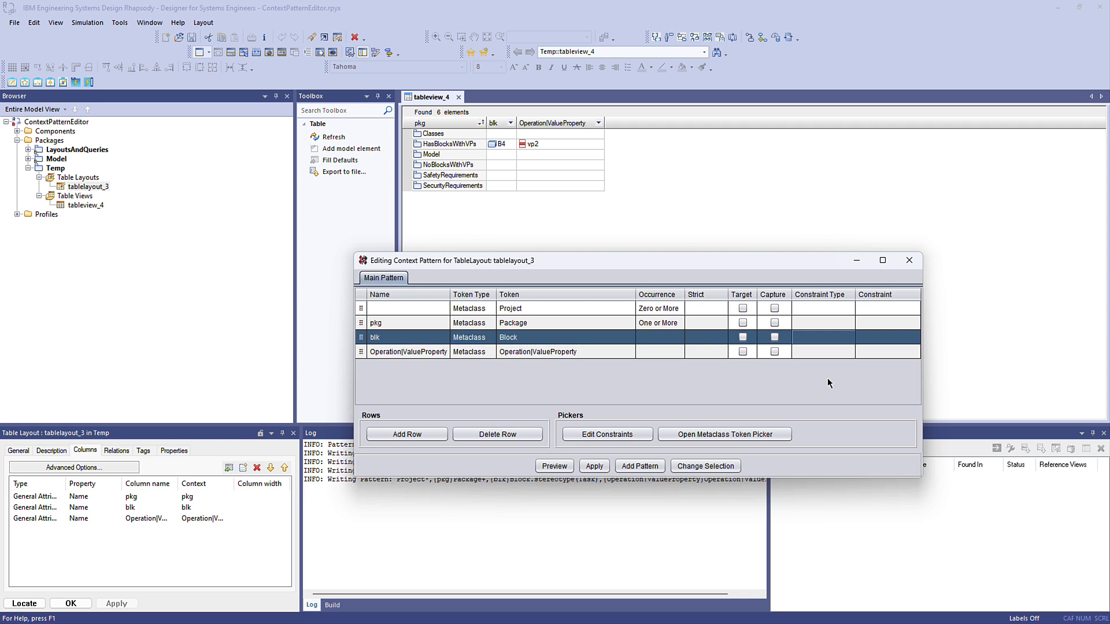
{"action": "left_click", "coordinate": [652, 467]}
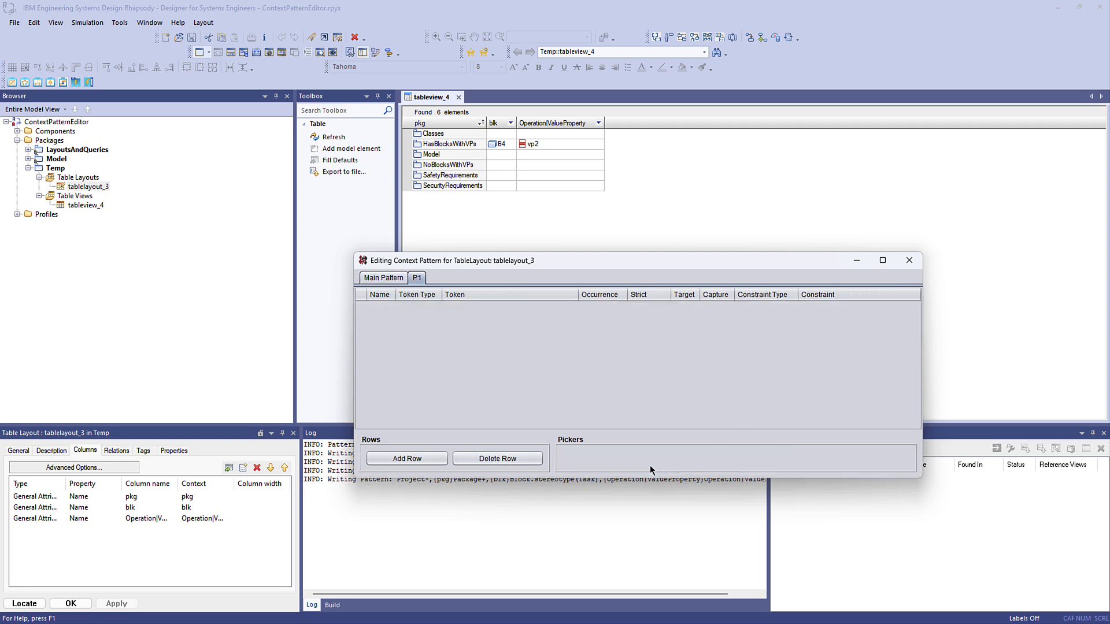
{"action": "left_click", "coordinate": [407, 458]}
{"action": "left_click", "coordinate": [497, 308]}
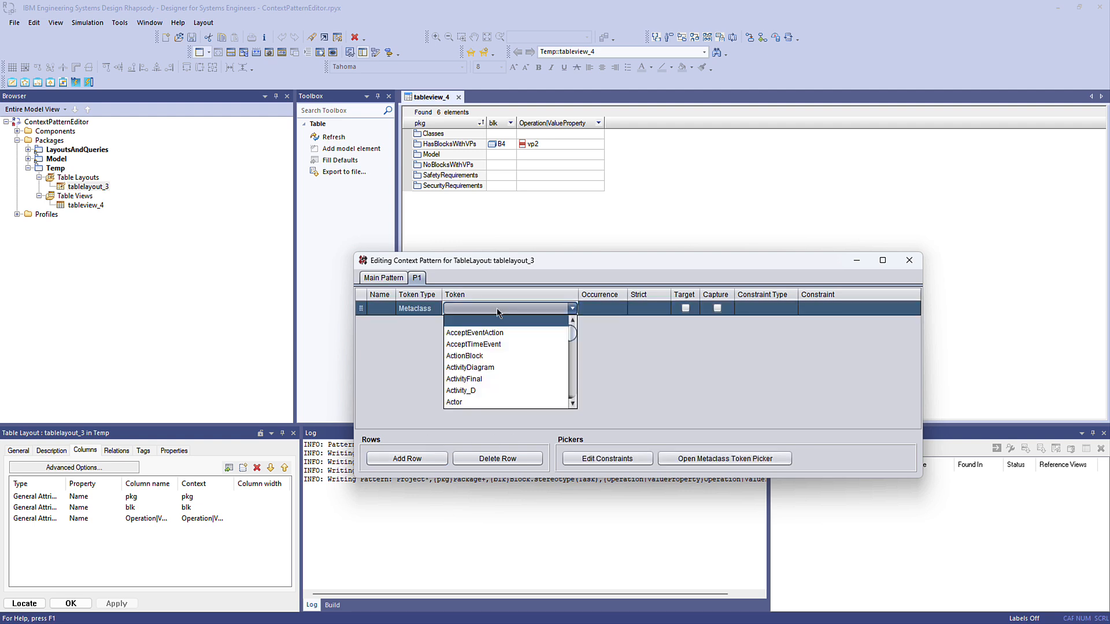
{"action": "key", "text": "b"}
{"action": "key", "text": "b"}
{"action": "key", "text": "Return"}
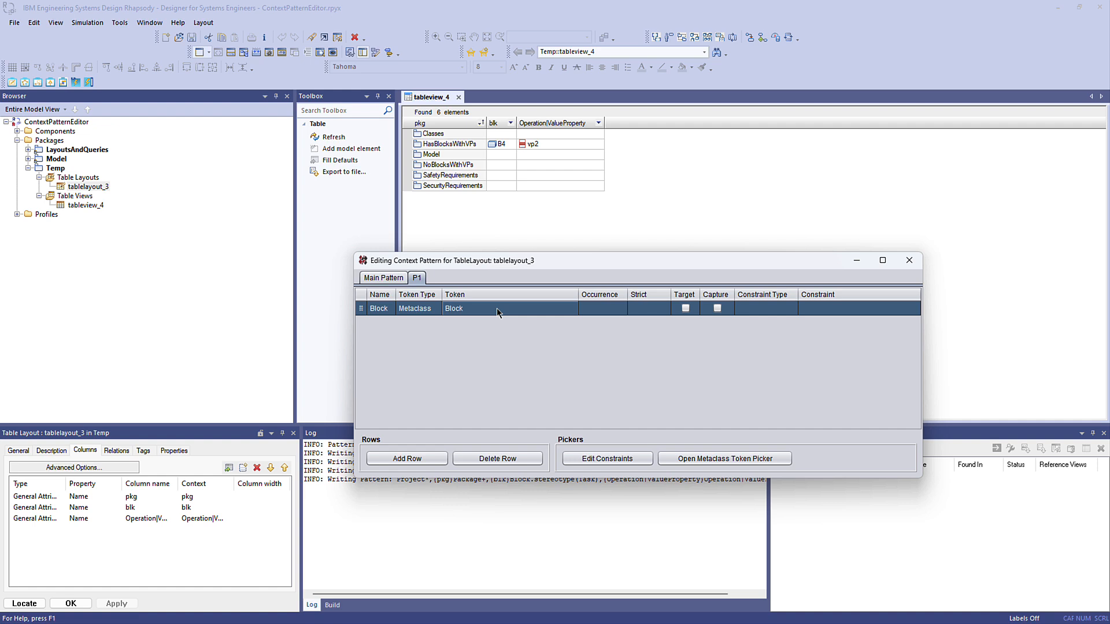
- Constrain the pkg row with Contains P1 in the main pattern, apply the pattern, and refresh the table view
{"action": "left_click", "coordinate": [385, 279]}
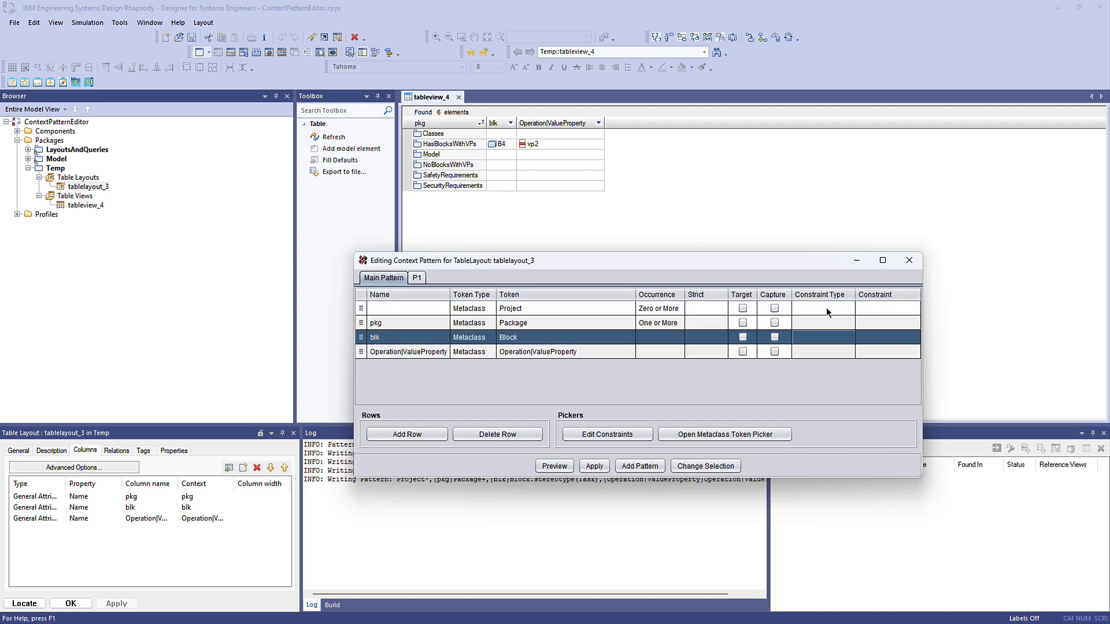
{"action": "left_click", "coordinate": [848, 324]}
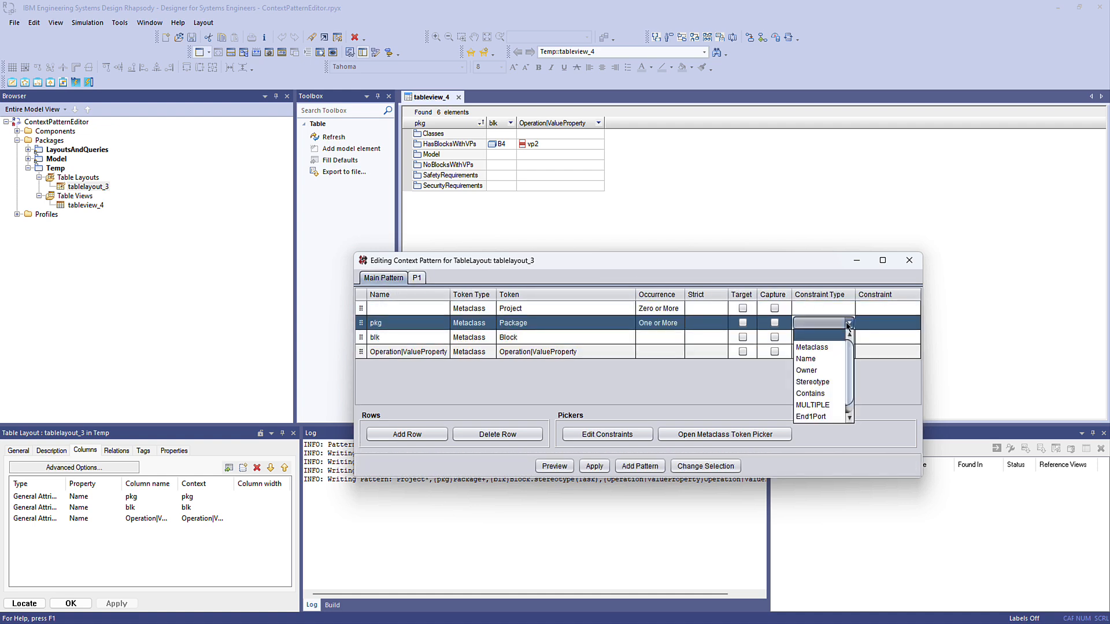
{"action": "left_click", "coordinate": [821, 392]}
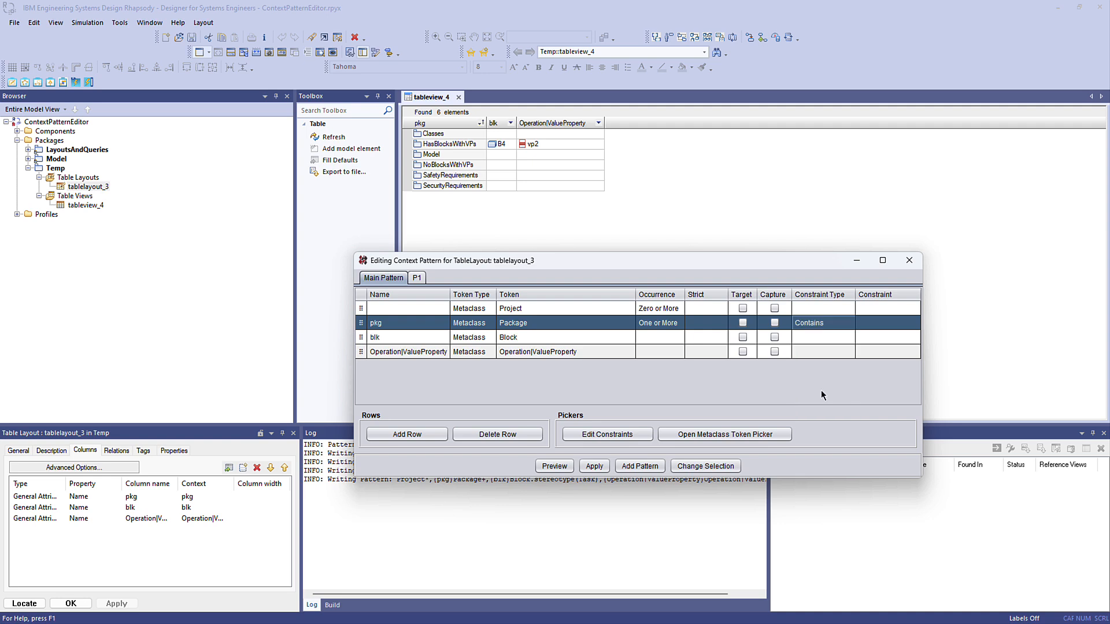
{"action": "left_click", "coordinate": [901, 322]}
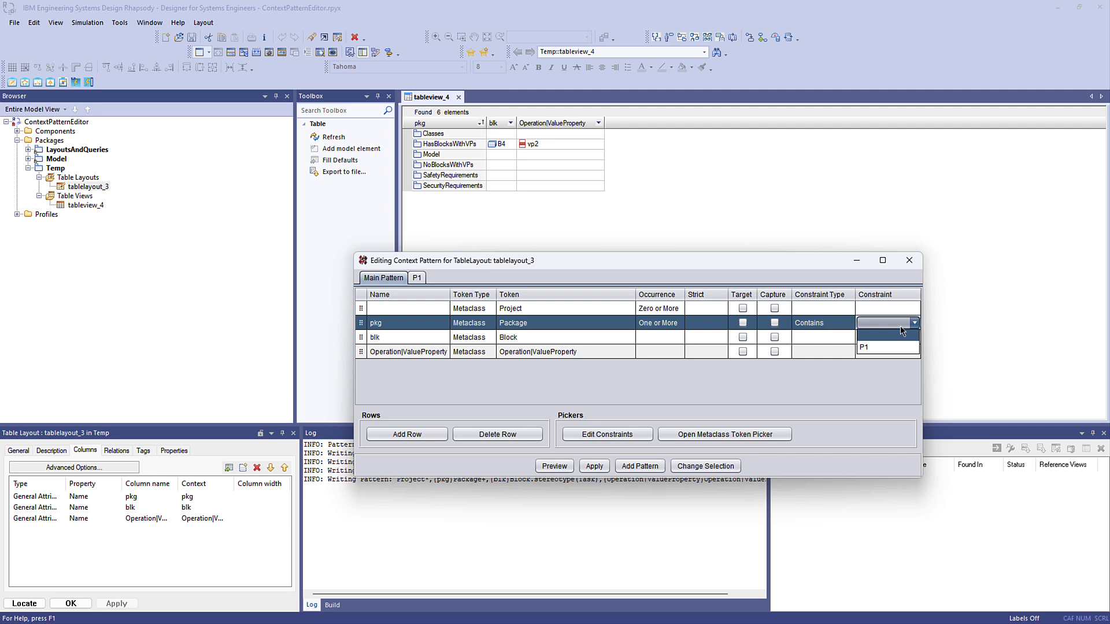
{"action": "left_click", "coordinate": [873, 348]}
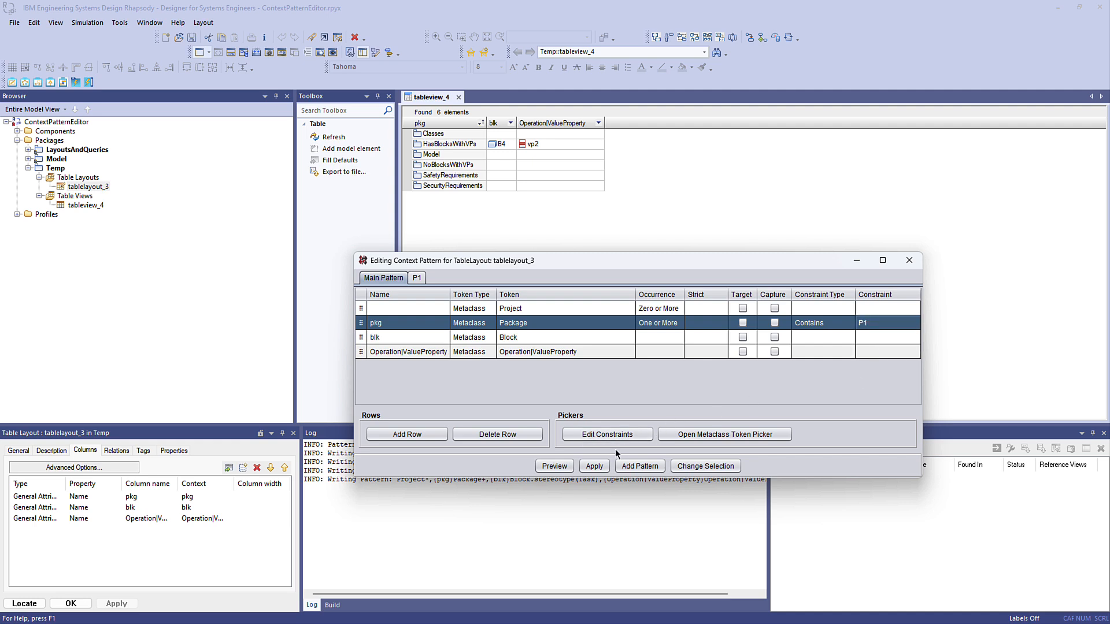
{"action": "left_click", "coordinate": [596, 466]}
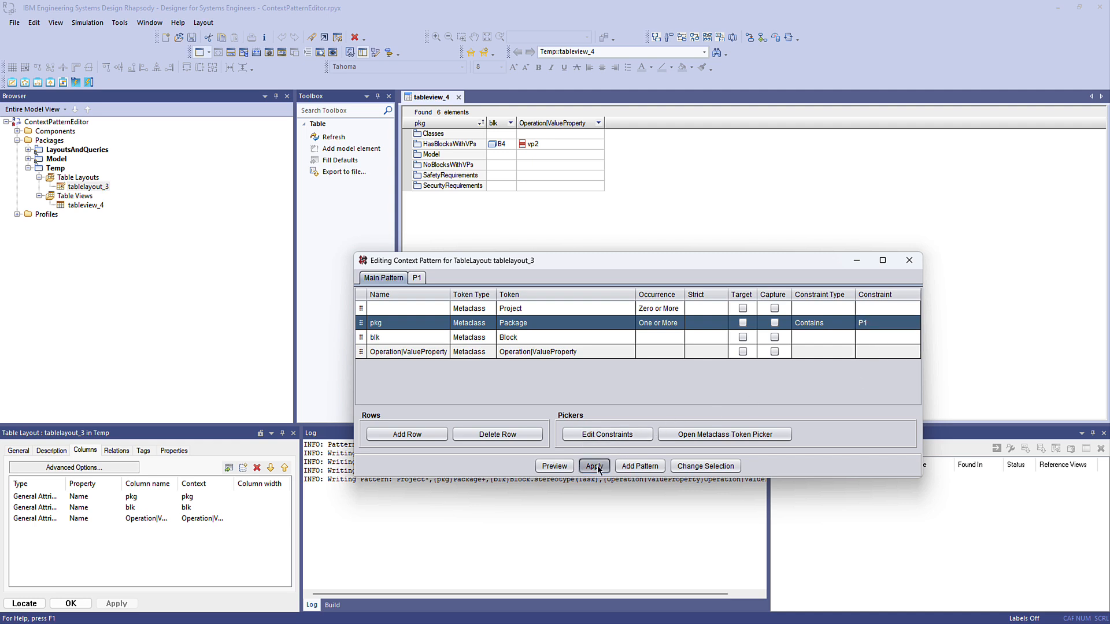
{"action": "left_click", "coordinate": [335, 138]}
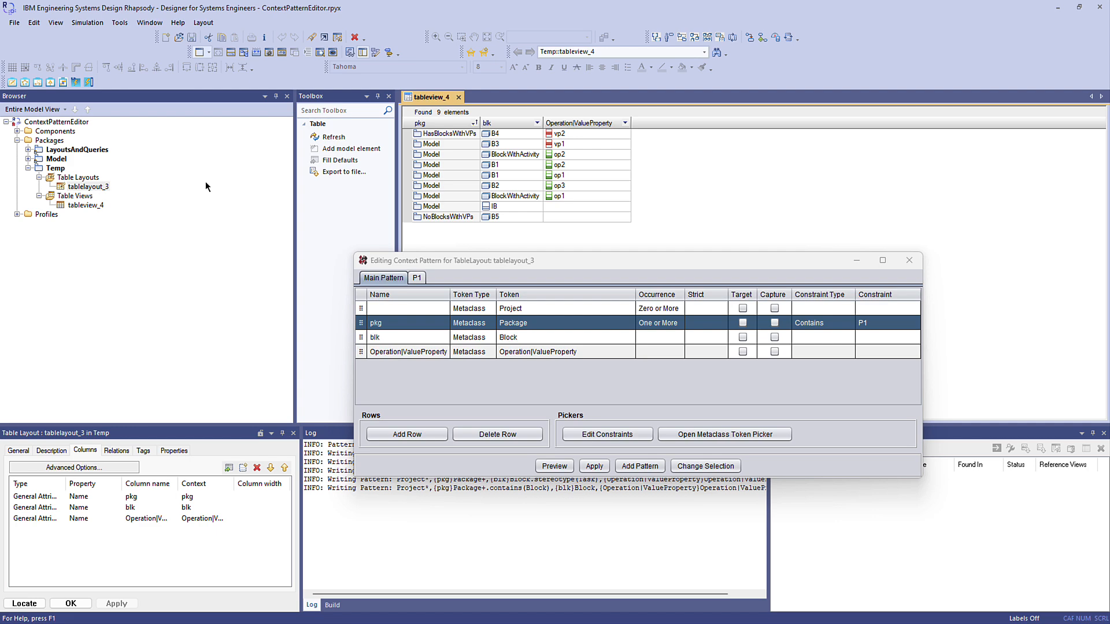
- Add a new query to the Temp package
{"action": "right_click", "coordinate": [51, 169]}
{"action": "mouse_move", "coordinate": [88, 193]}
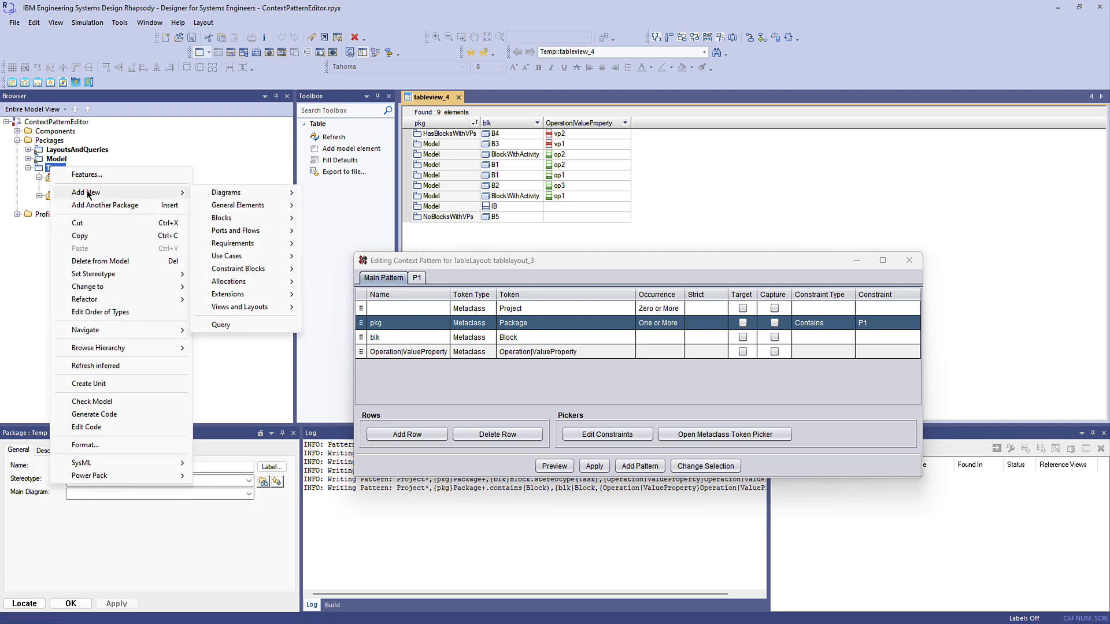
{"action": "left_click", "coordinate": [220, 325]}
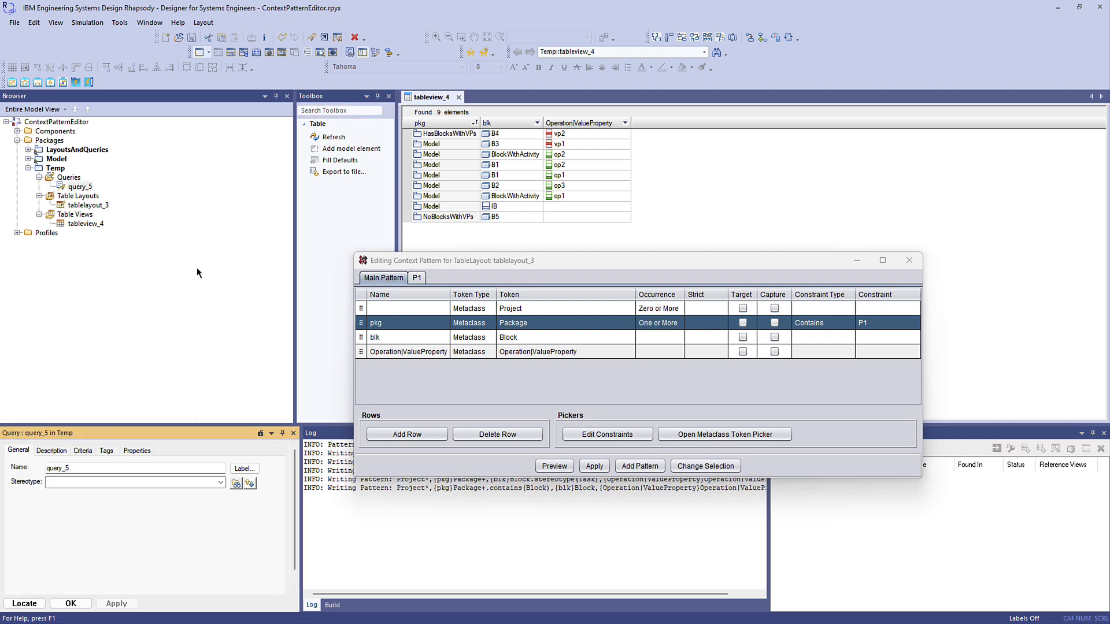
- Retarget the context pattern editor to the new query, apply the pattern, and run the query
{"action": "left_click", "coordinate": [723, 466]}
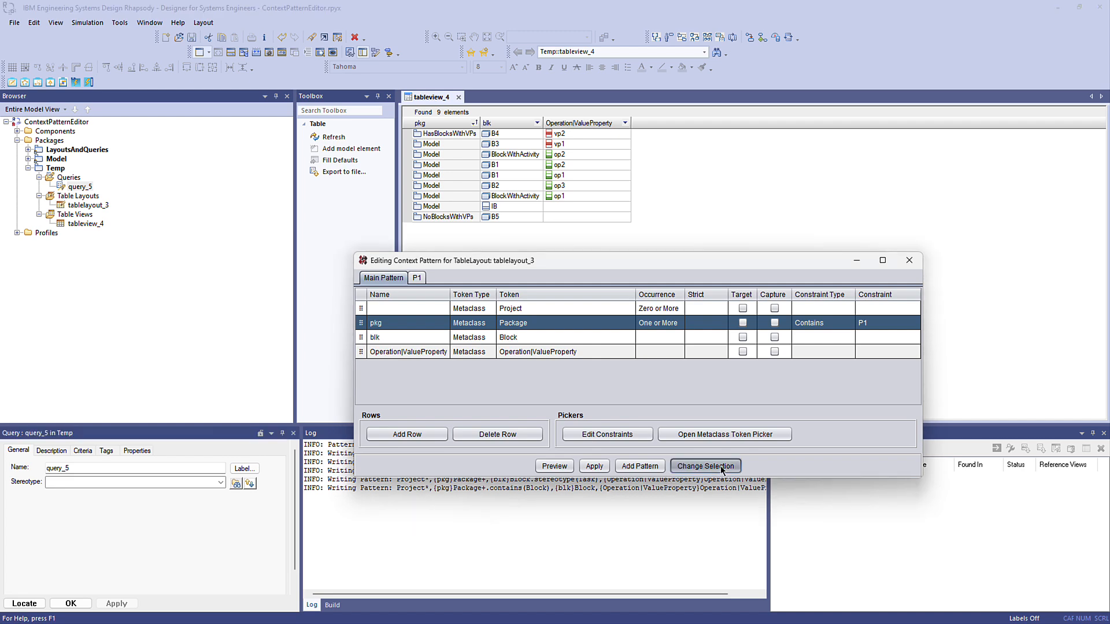
{"action": "left_click_drag", "start_coordinate": [693, 258], "coordinate": [653, 196]}
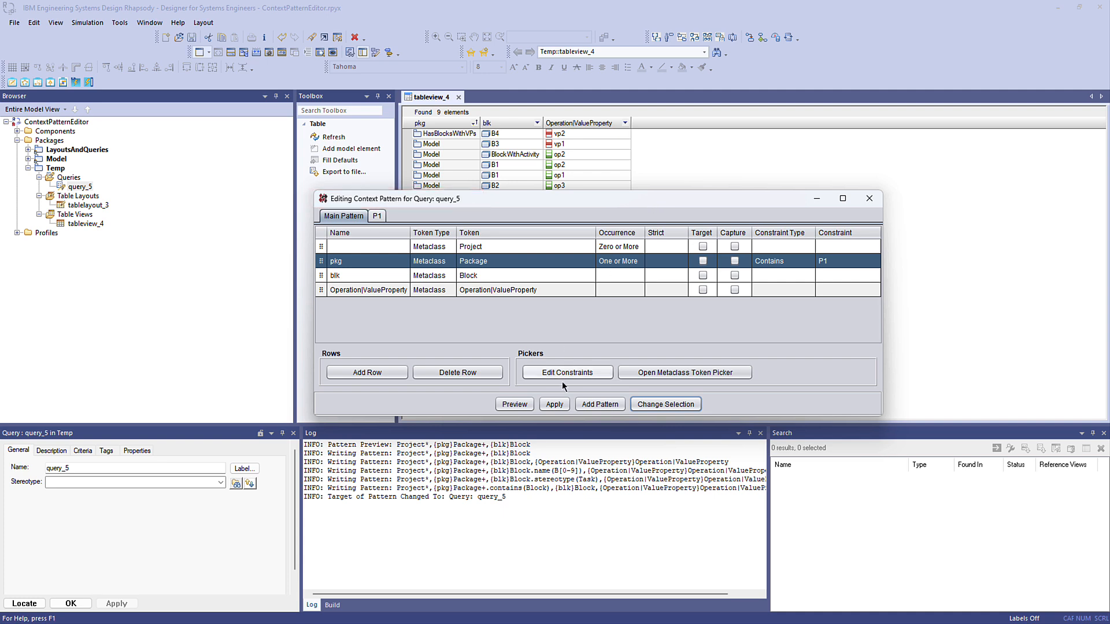
{"action": "left_click", "coordinate": [555, 406]}
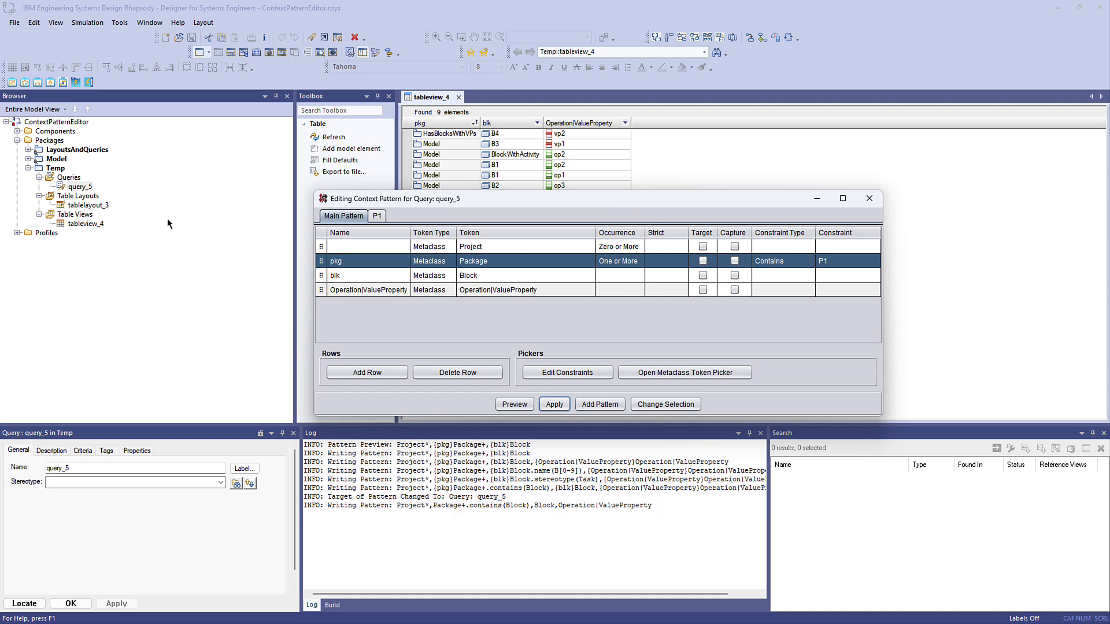
{"action": "double_click", "coordinate": [75, 186]}
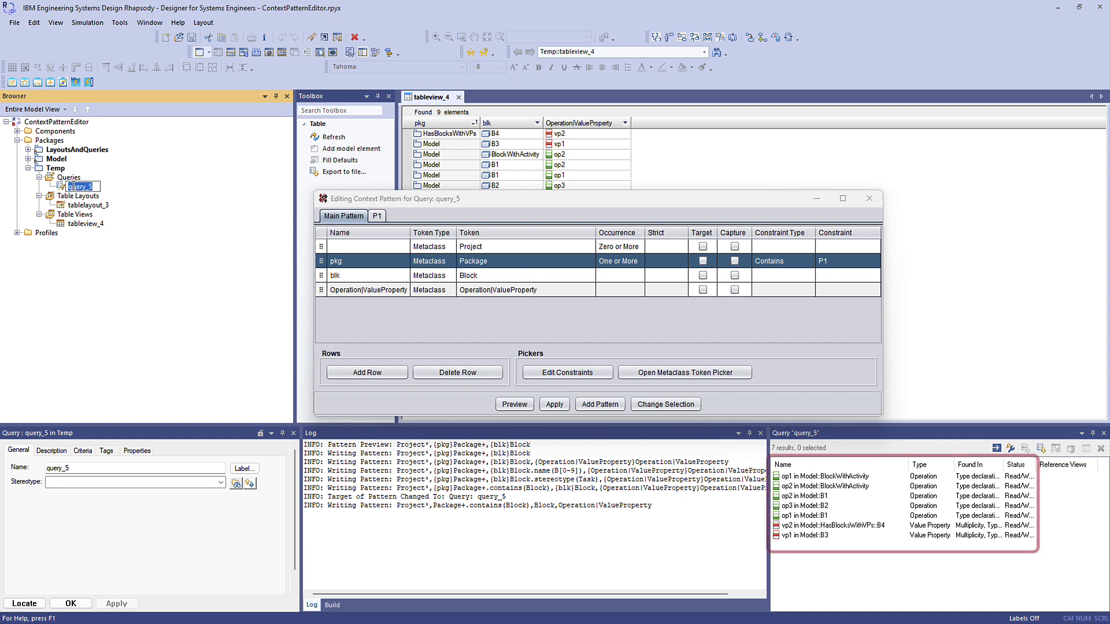
- Replace the Operation|ValueProperty row in the query's main pattern with a Metaclass row whose token is Dependency
{"action": "left_click", "coordinate": [320, 291]}
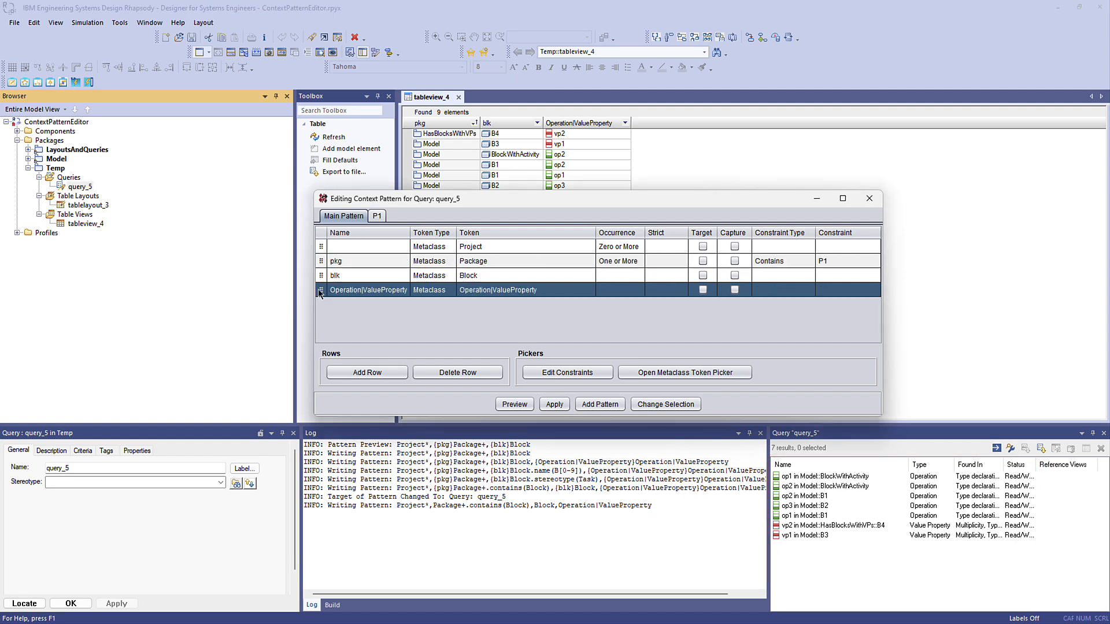
{"action": "left_click", "coordinate": [442, 373]}
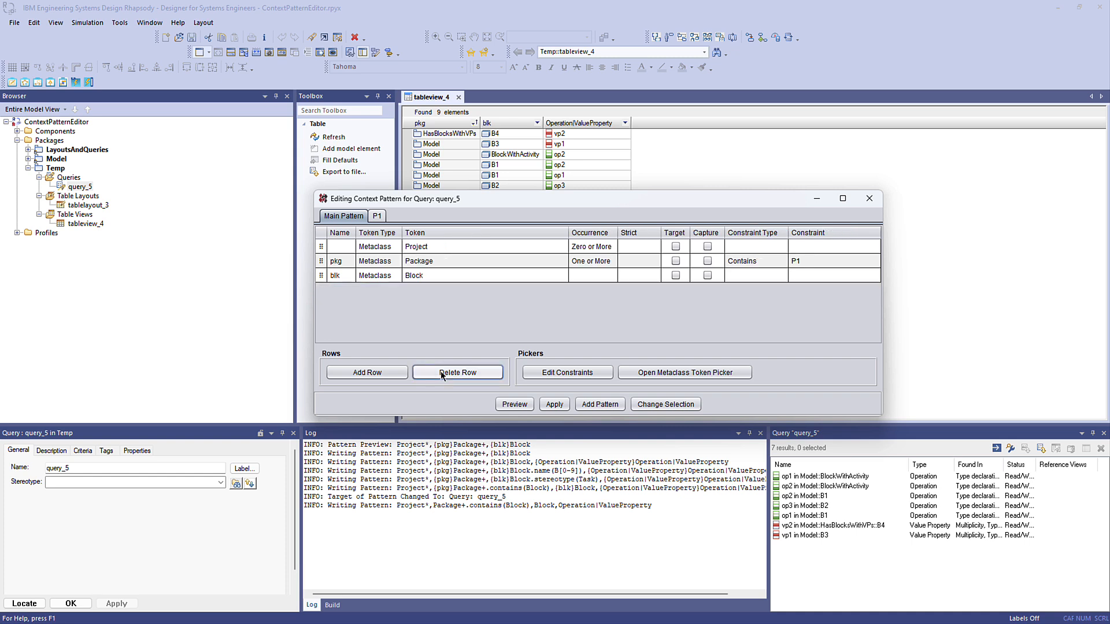
{"action": "left_click", "coordinate": [394, 373]}
{"action": "left_click", "coordinate": [428, 291]}
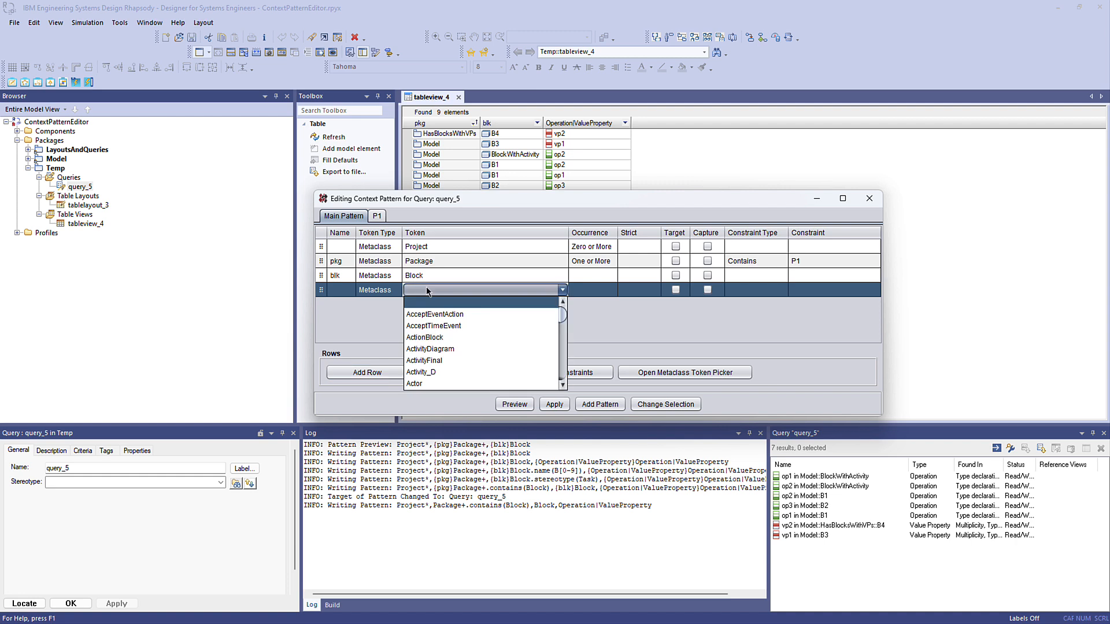
{"action": "type", "text": "dep"}
{"action": "key", "text": "Return"}
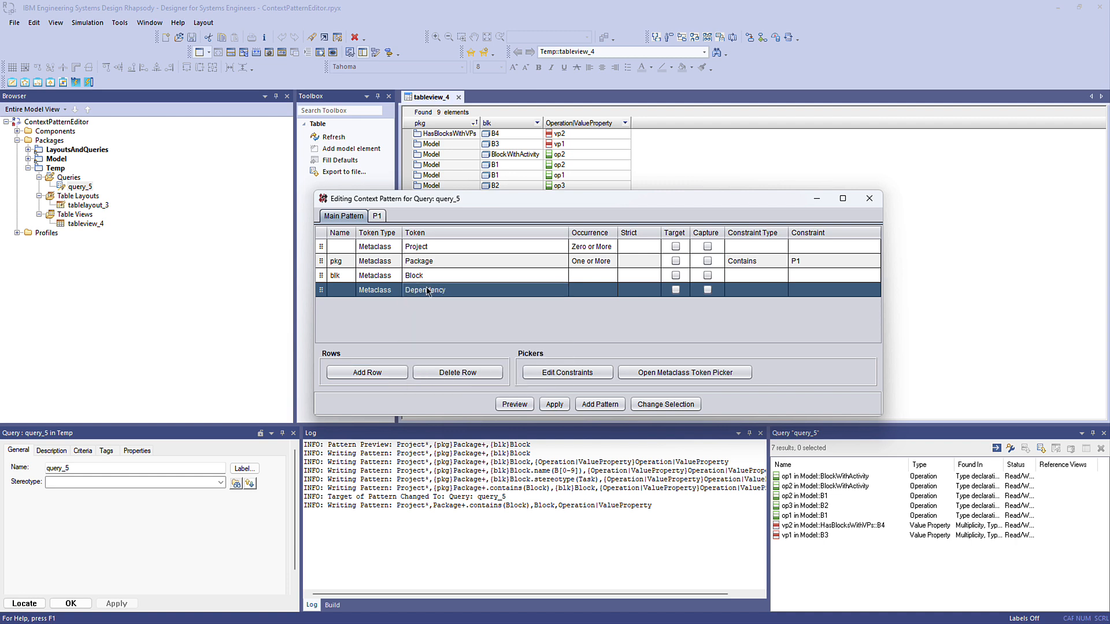
- Apply the pattern ending in Dependency to the query and run the query
{"action": "left_click", "coordinate": [553, 404]}
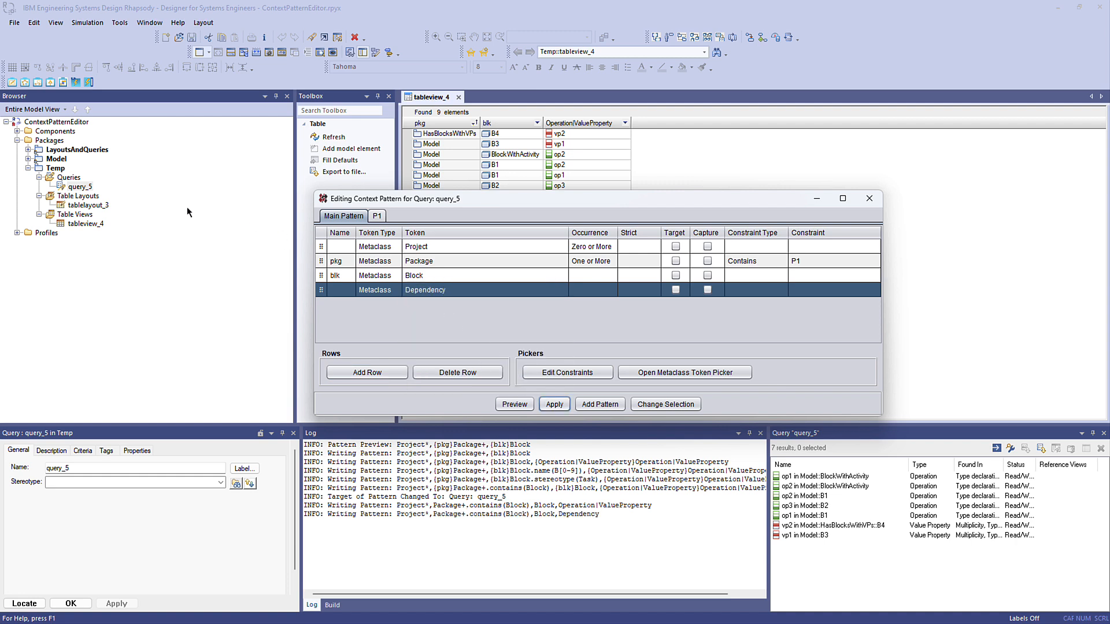
{"action": "left_click", "coordinate": [80, 187]}
{"action": "left_click", "coordinate": [77, 186]}
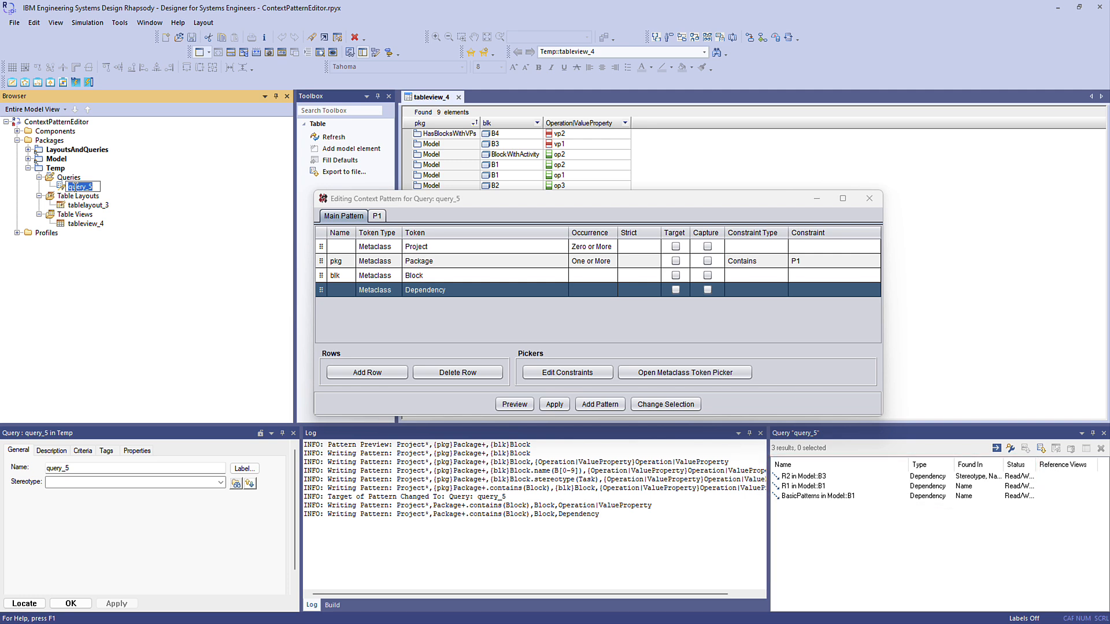
- Enable Target for the Dependency row, apply the pattern, and rerun the query
{"action": "left_click", "coordinate": [676, 290]}
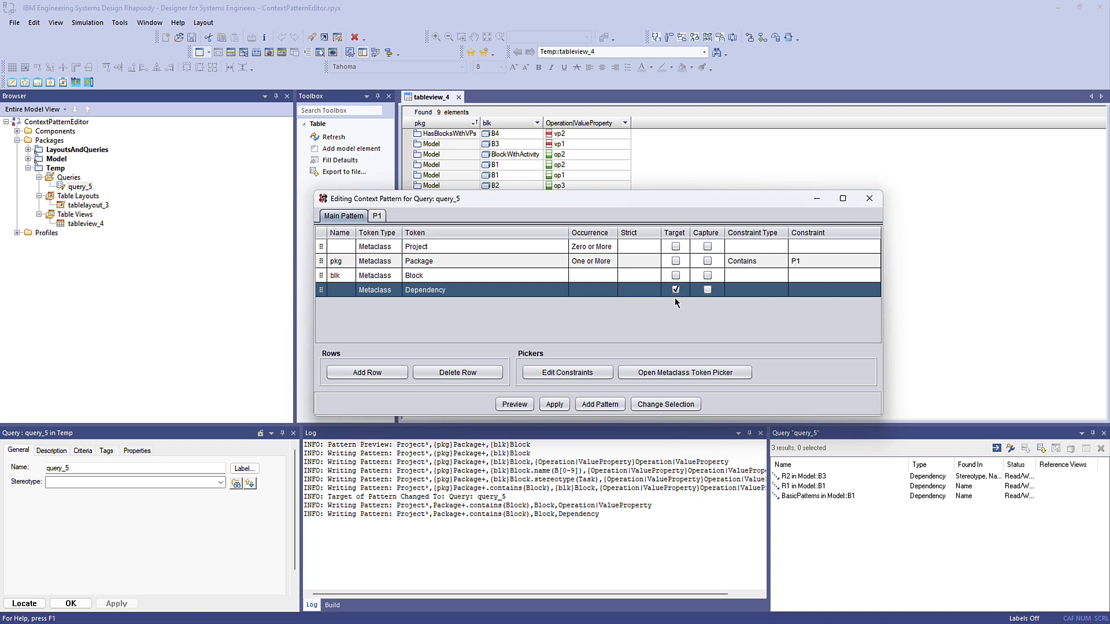
{"action": "left_click", "coordinate": [543, 406]}
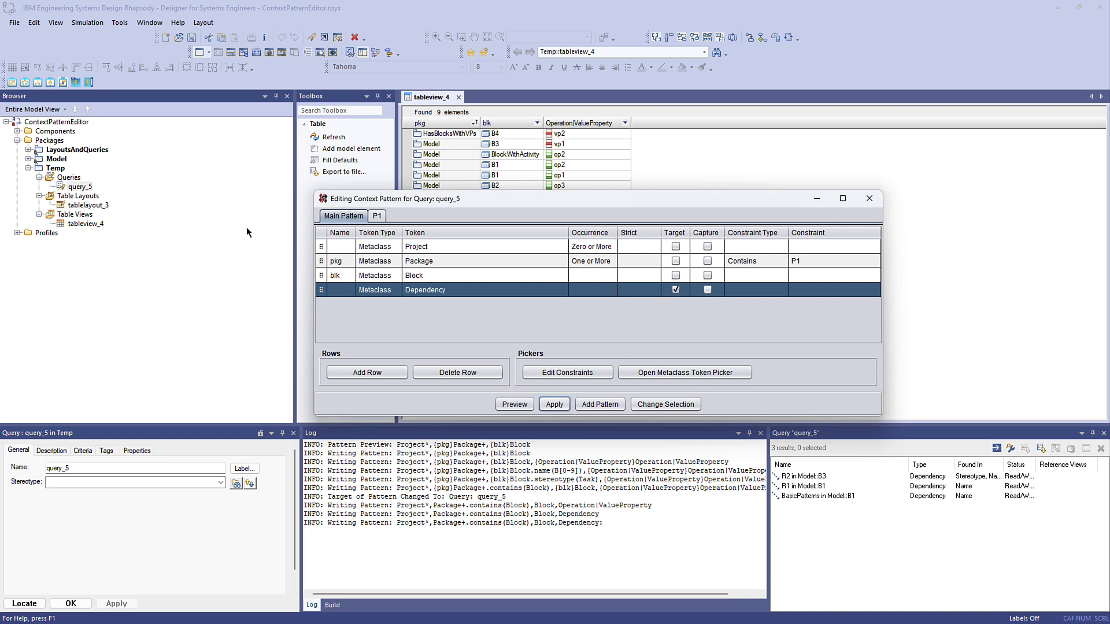
{"action": "left_click", "coordinate": [81, 187]}
{"action": "left_click", "coordinate": [81, 188]}
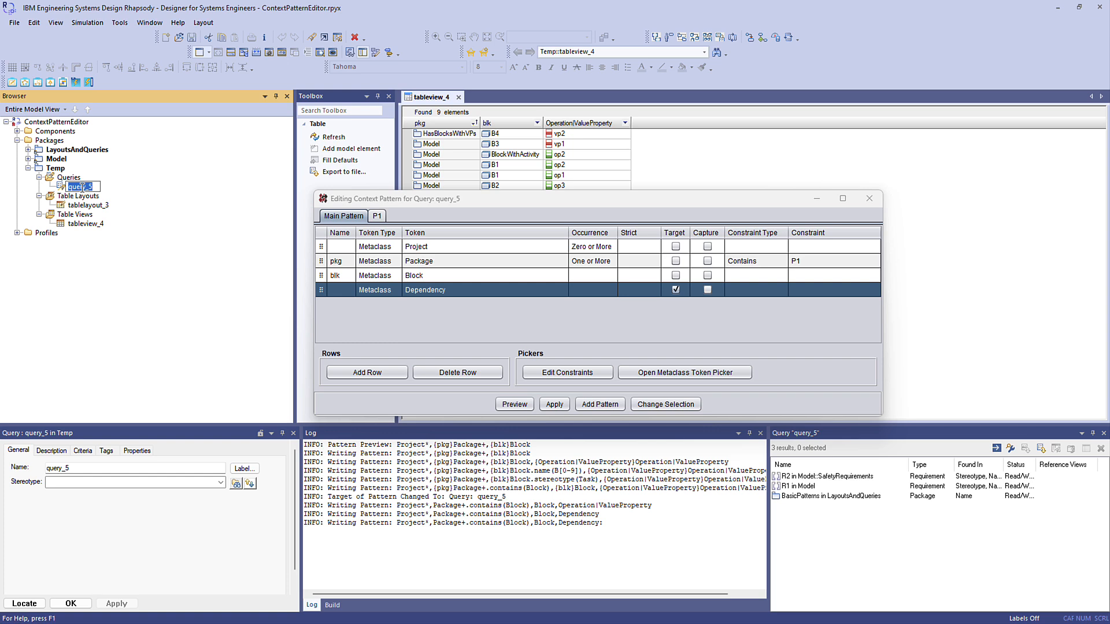
- Add a Plugin row with the token Get Owner below the Dependency row, apply the pattern, and rerun the query
{"action": "left_click", "coordinate": [370, 375]}
{"action": "left_click", "coordinate": [379, 304]}
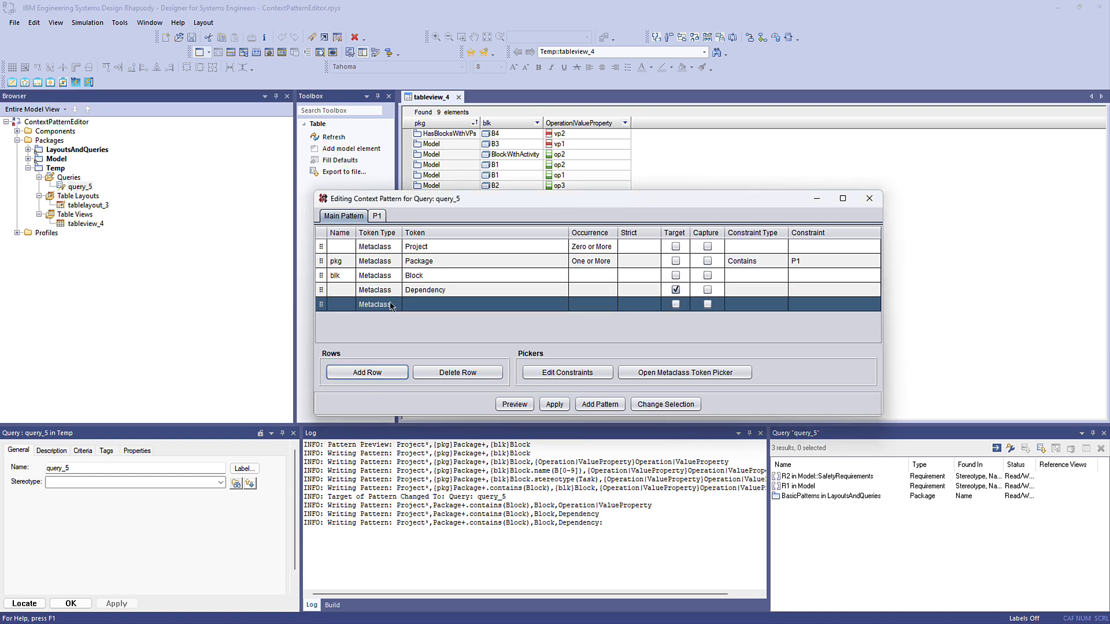
{"action": "left_click", "coordinate": [371, 340]}
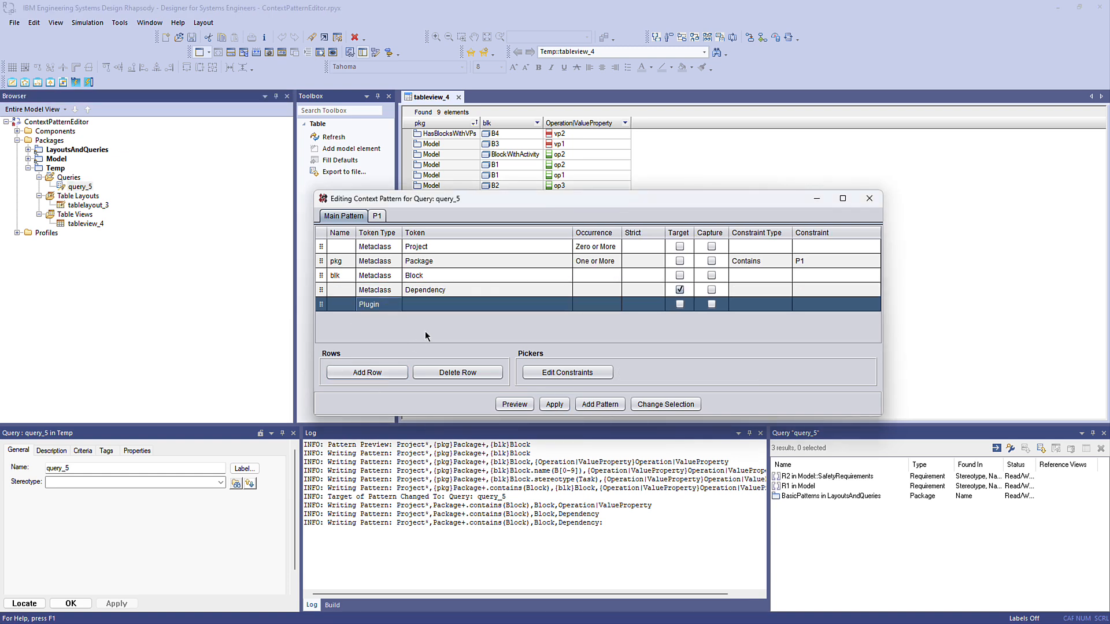
{"action": "left_click", "coordinate": [445, 305]}
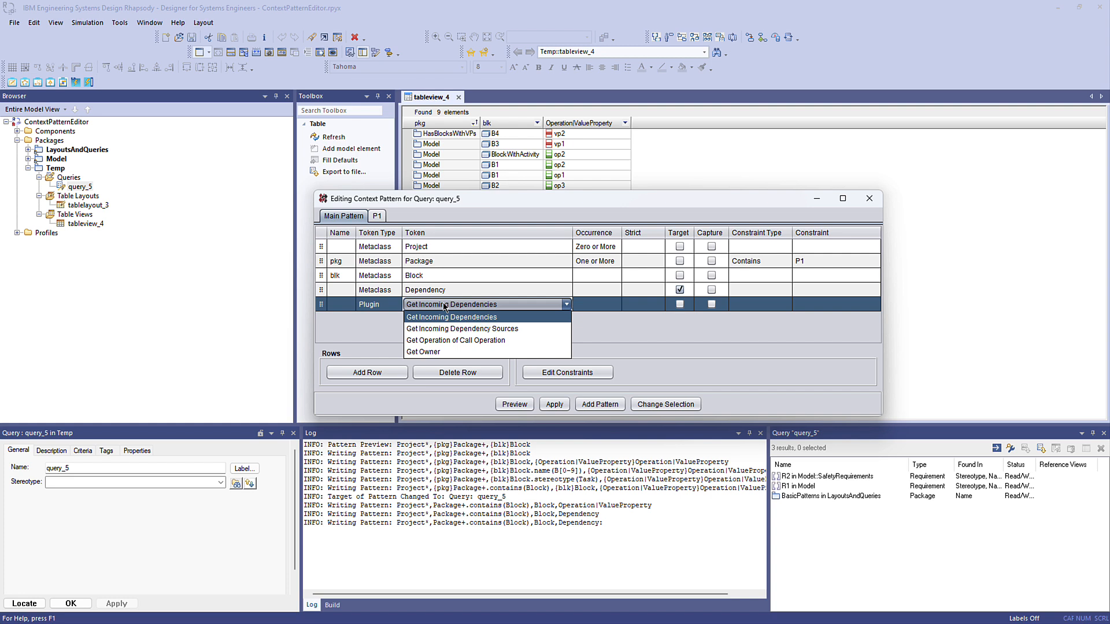
{"action": "left_click", "coordinate": [431, 352]}
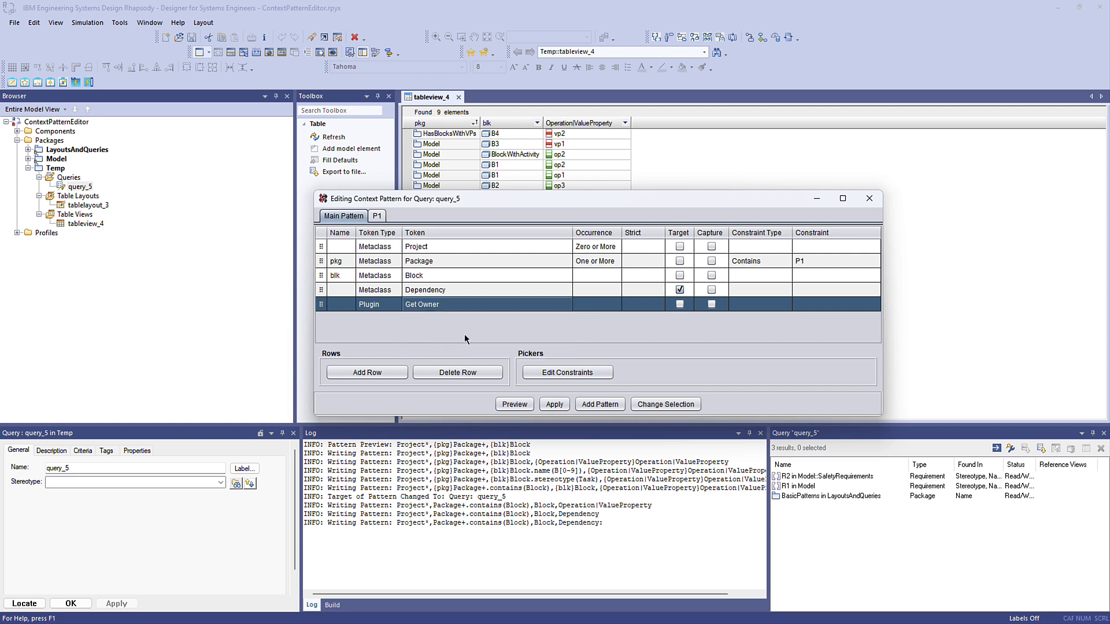
{"action": "left_click", "coordinate": [549, 404]}
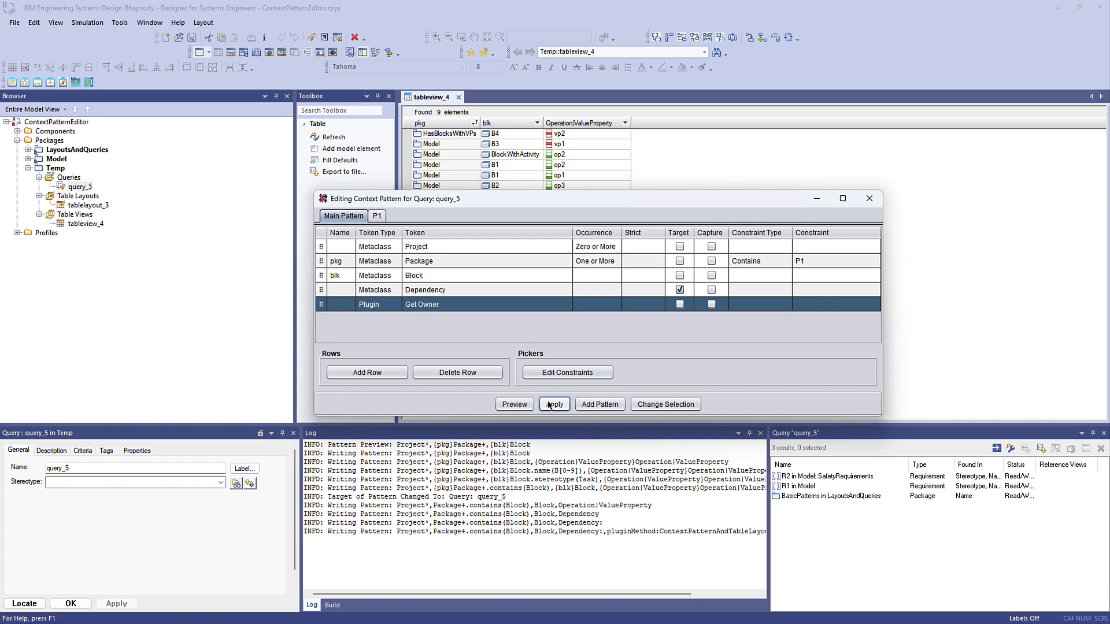
{"action": "left_click", "coordinate": [79, 186]}
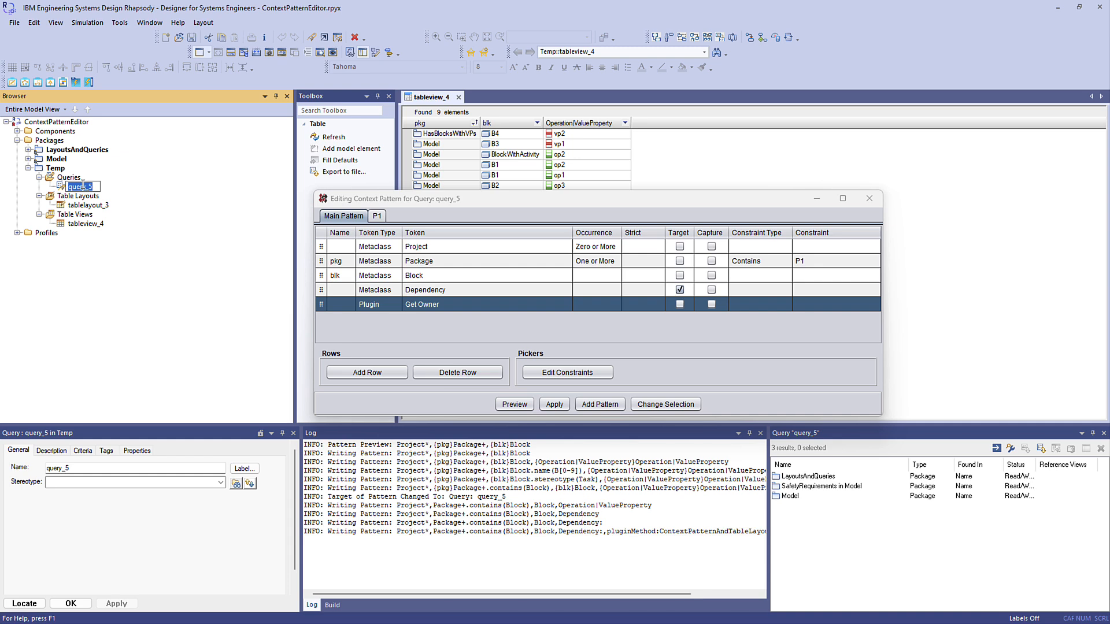
- Enable Capture for the Dependency and Get Owner rows, apply the pattern, and rerun the query
{"action": "left_click", "coordinate": [712, 290]}
{"action": "left_click", "coordinate": [712, 304]}
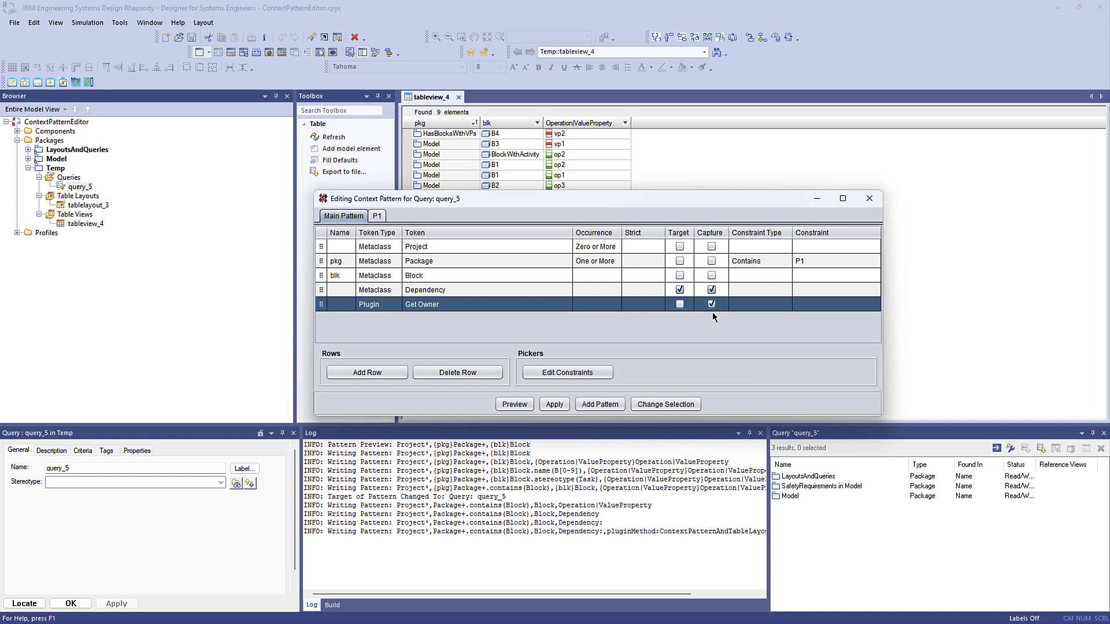
{"action": "left_click", "coordinate": [554, 404]}
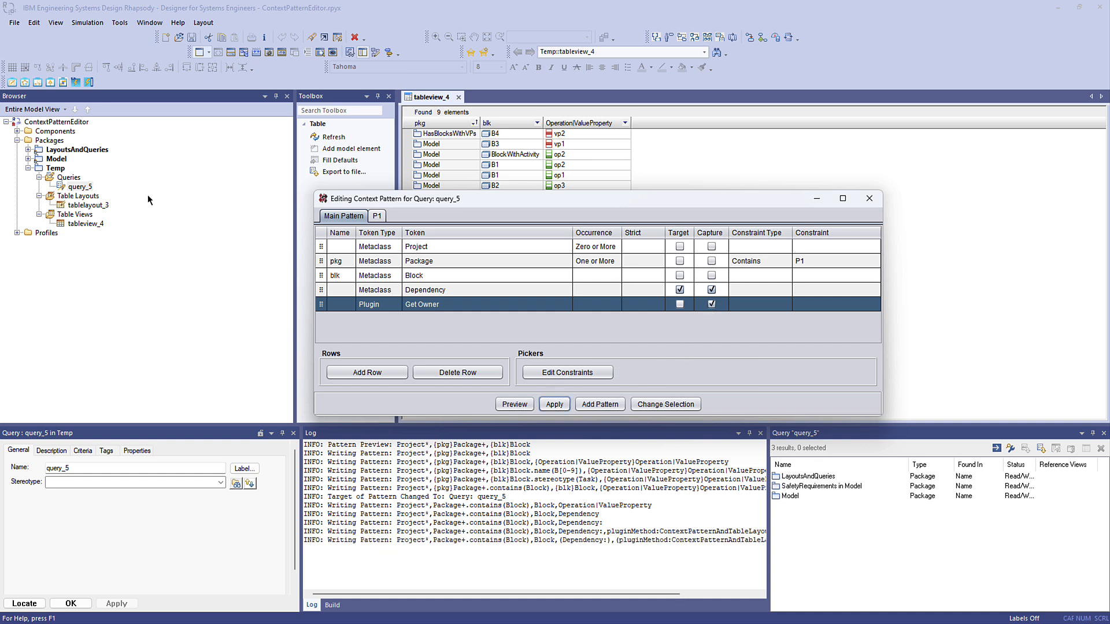
{"action": "left_click", "coordinate": [81, 187]}
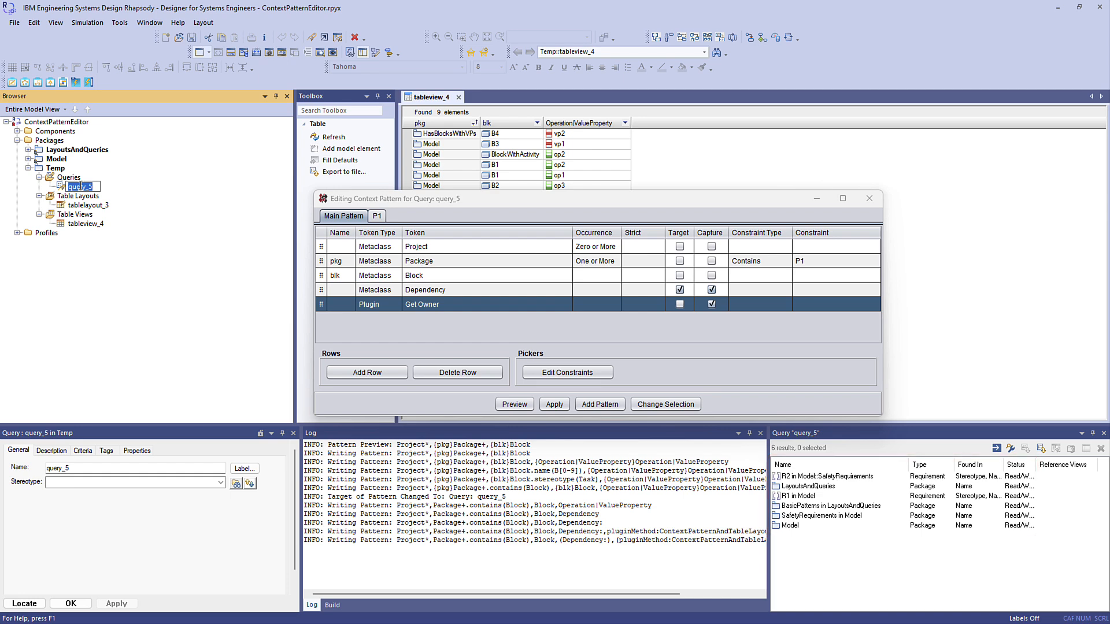
- Close the context pattern editor and reopen it for query_5 from the model browser
{"action": "left_click", "coordinate": [869, 199]}
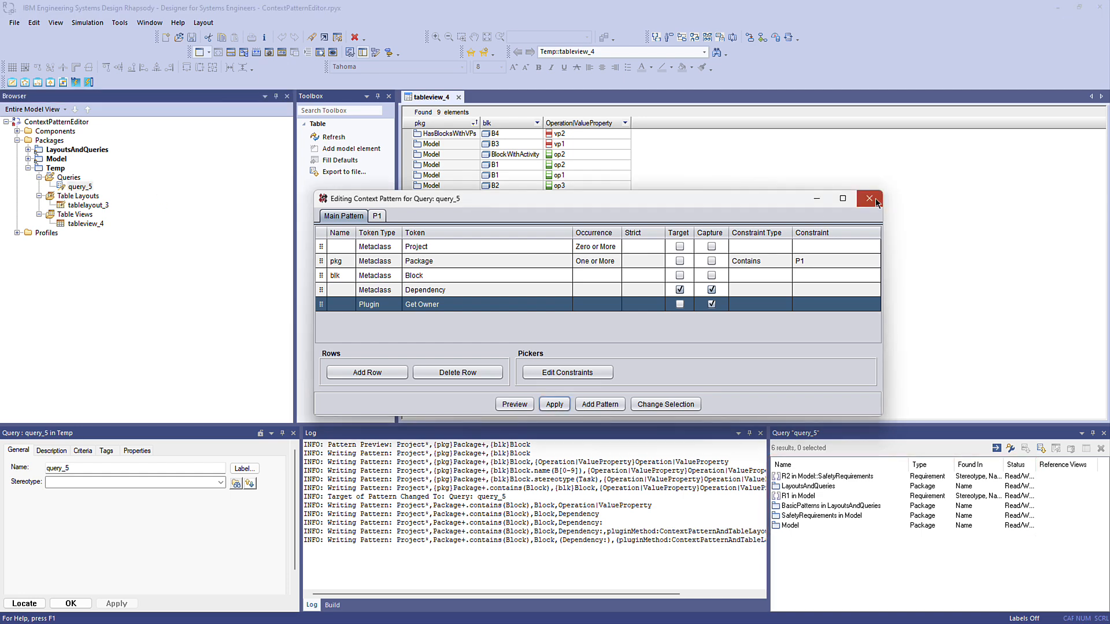
{"action": "right_click", "coordinate": [90, 190]}
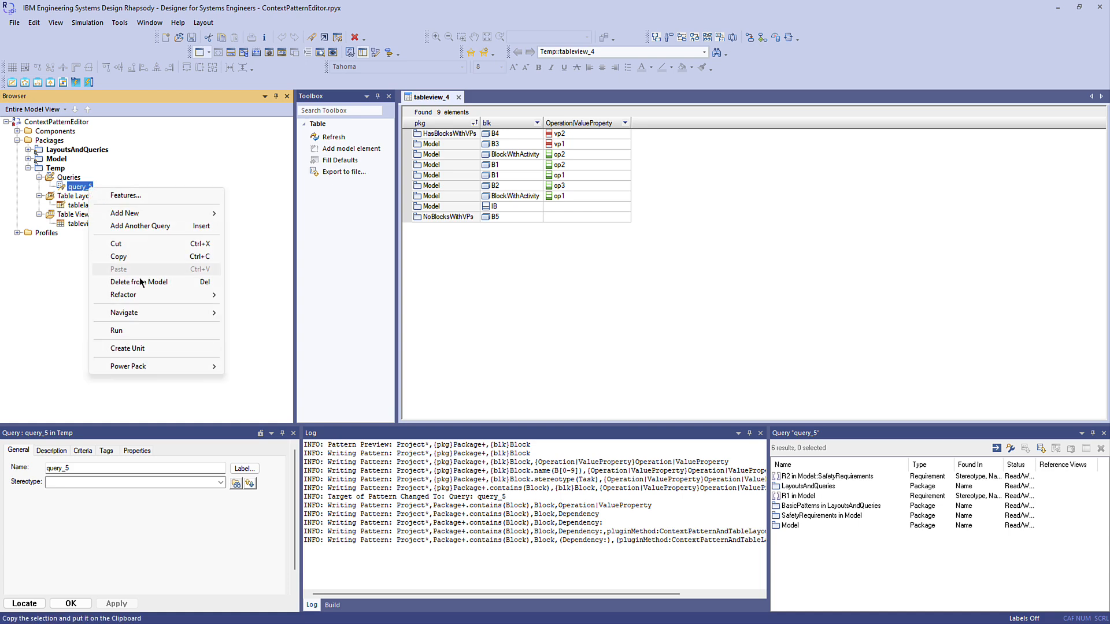
{"action": "mouse_move", "coordinate": [168, 367]}
{"action": "left_click", "coordinate": [254, 379]}
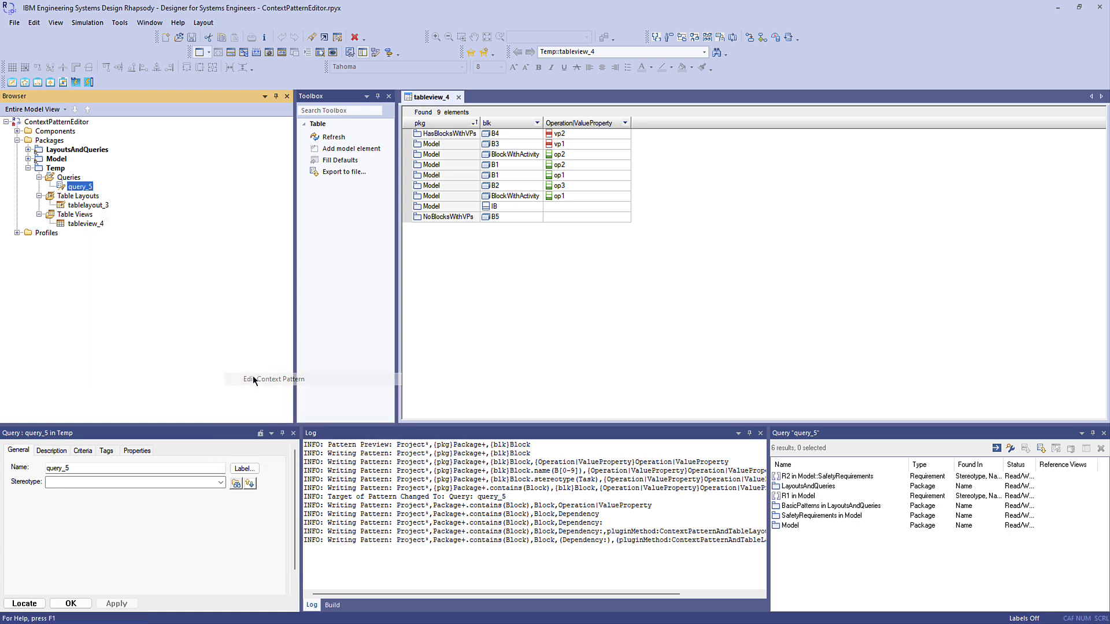